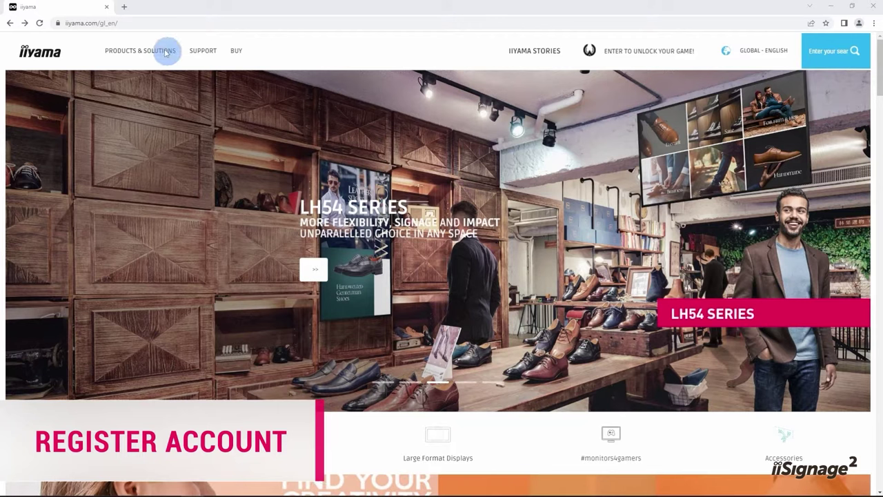
Load the iiSignage2 CMS login page at iiyama-cms.com/#/login in the browser.
left_click(133, 24)
type("iiyama-cms.c")
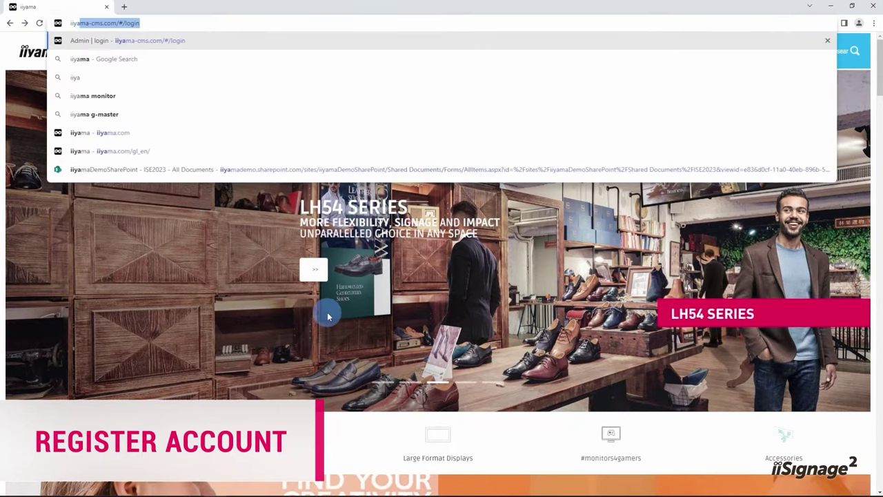
type("om/#/login")
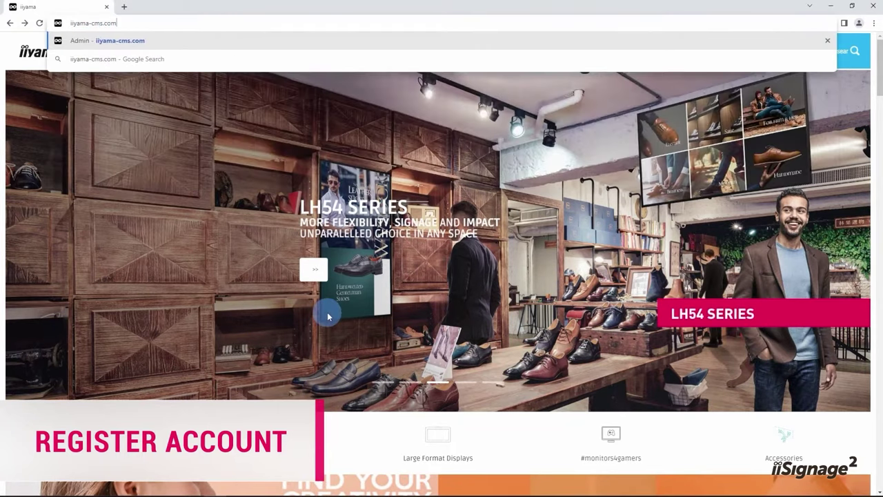
key("Return")
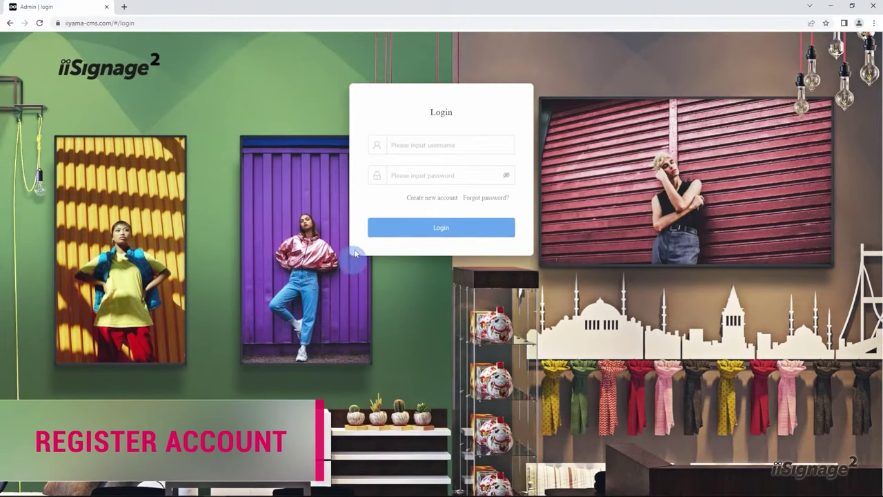
Start a new account with a login ID, the password entered twice, and the account e-mail address.
left_click(415, 199)
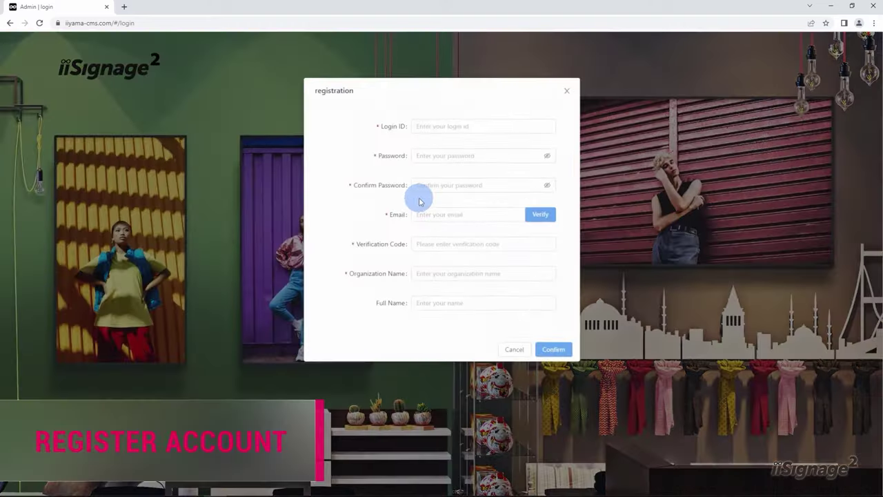
left_click(447, 124)
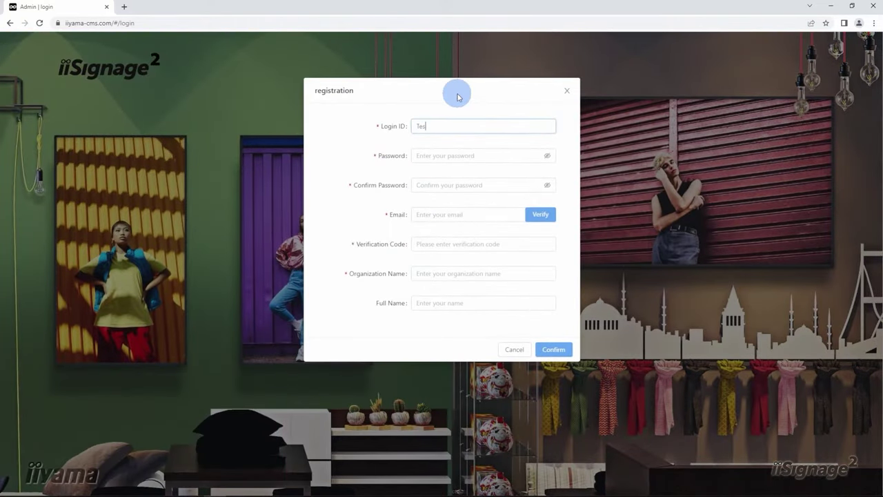
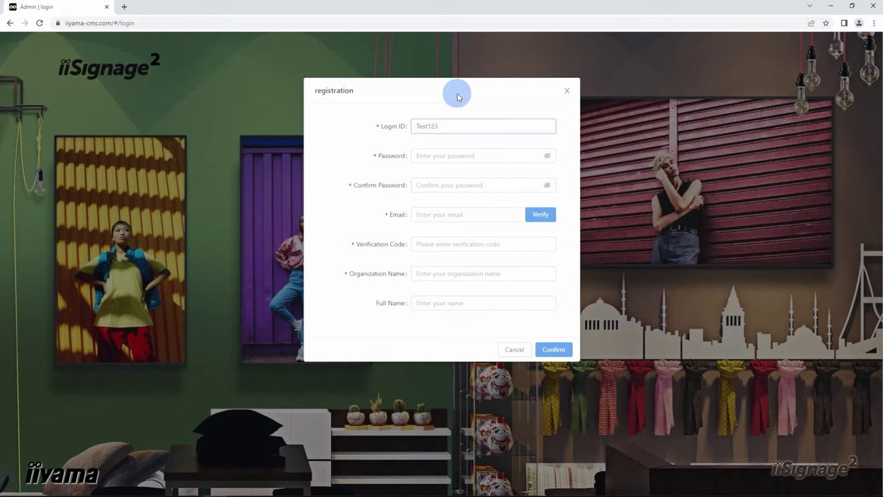
key("Tab")
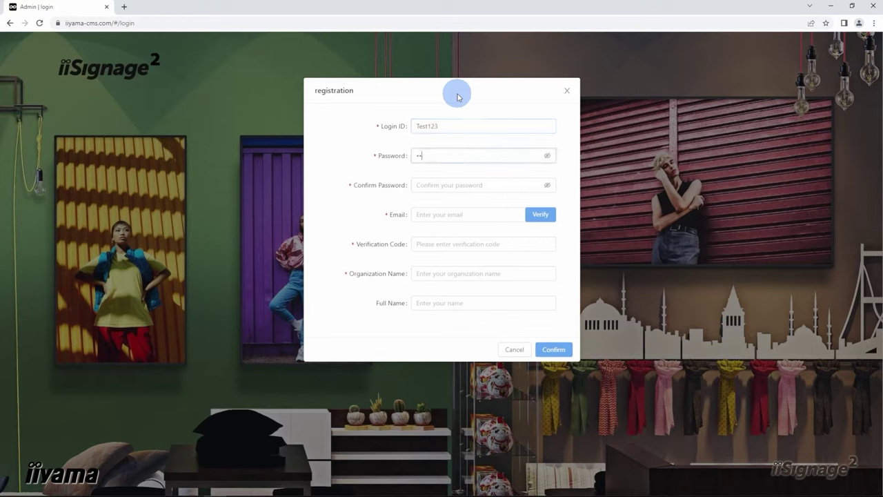
key("Tab")
key("Tab")
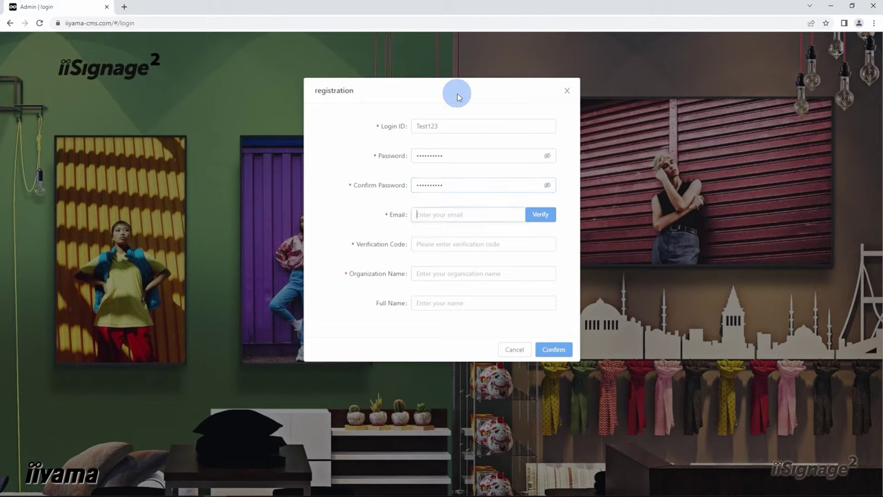
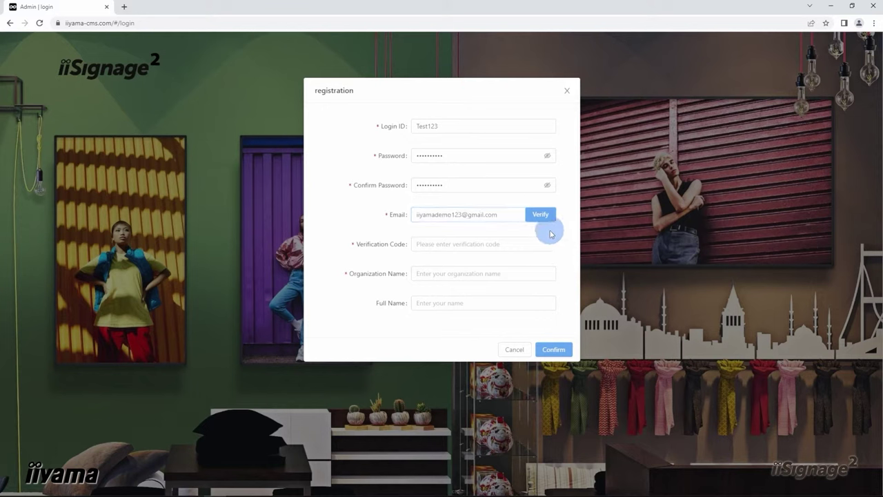
Enter the e-mailed verification code and organisation name Test21345 on the registration form.
left_click(426, 245)
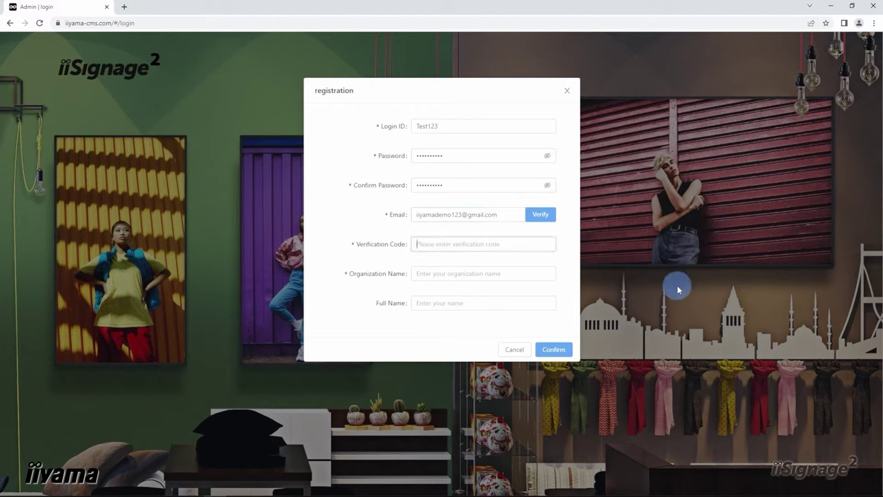
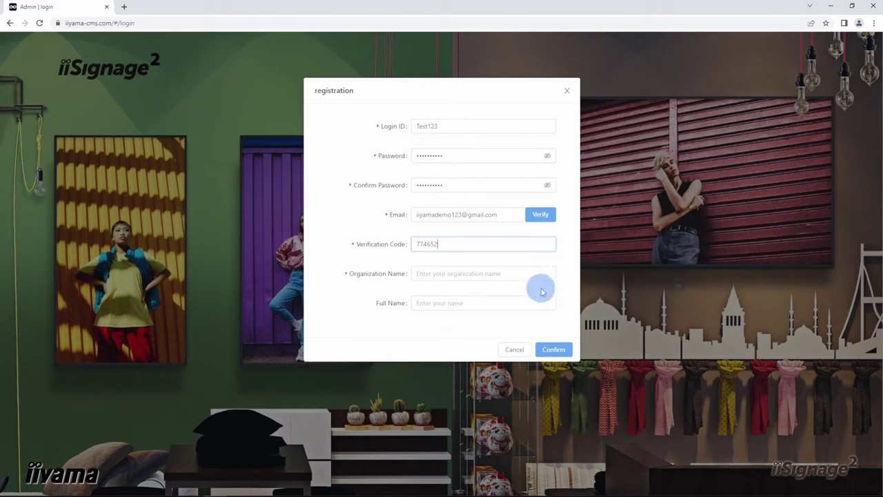
left_click(506, 278)
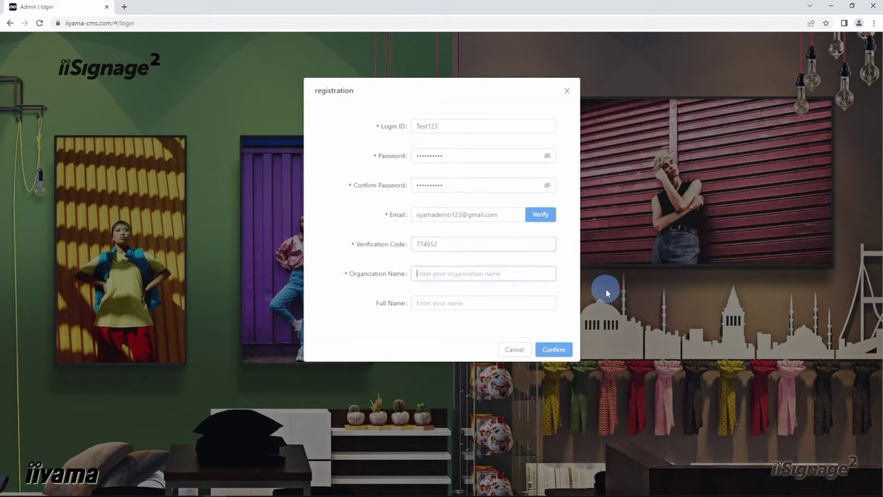
type("Test")
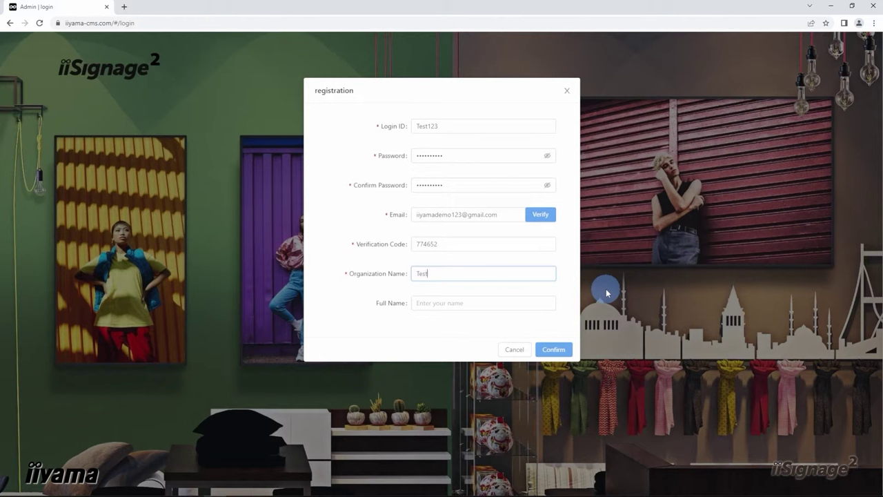
type("21345")
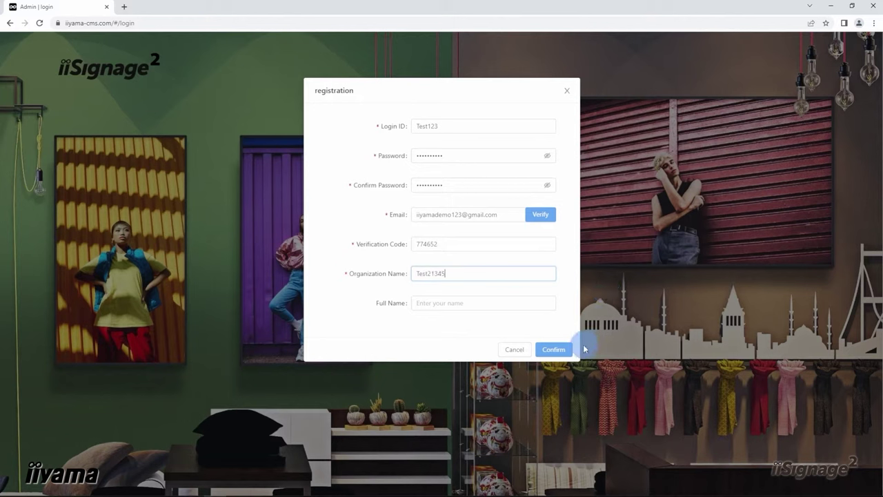
left_click(570, 288)
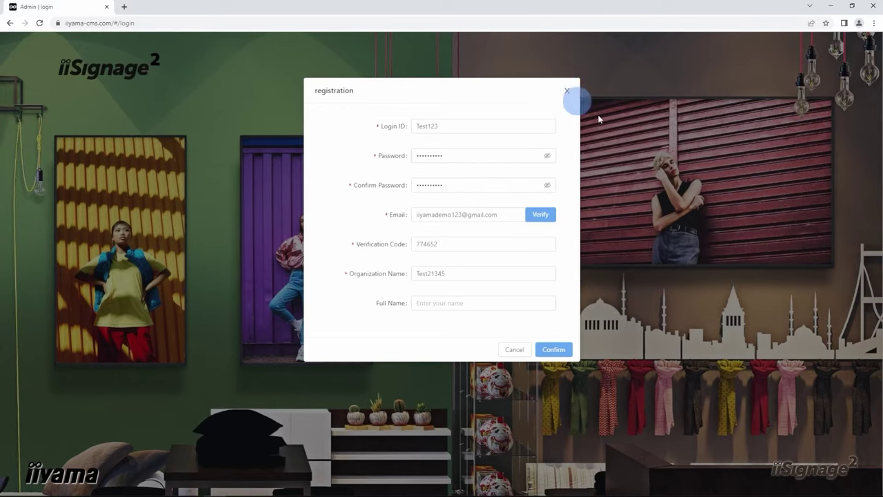
Close the registration form, then open and close the forgot-password form to return to login.
left_click(567, 91)
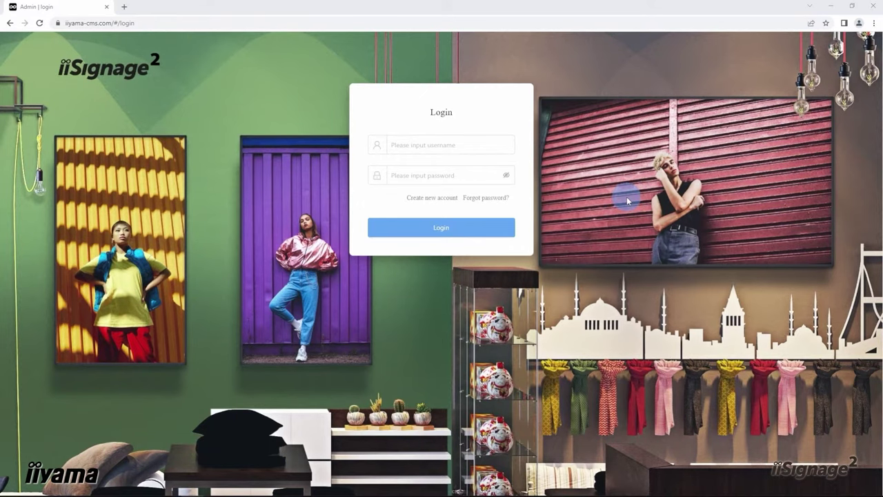
left_click(485, 199)
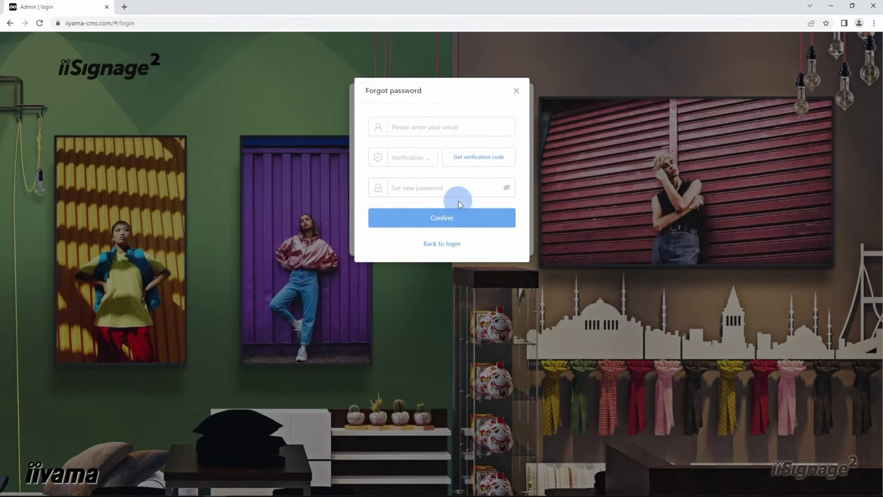
left_click(516, 90)
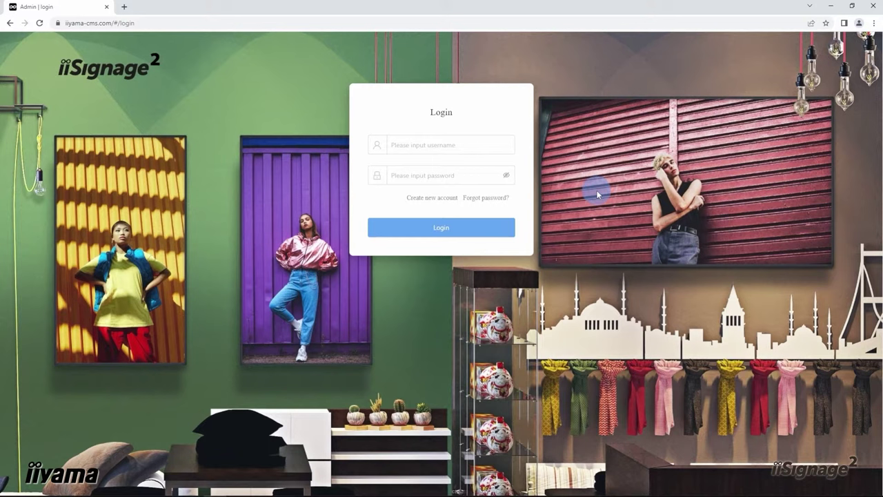
Log in with the new account's login ID and password.
key("Tab")
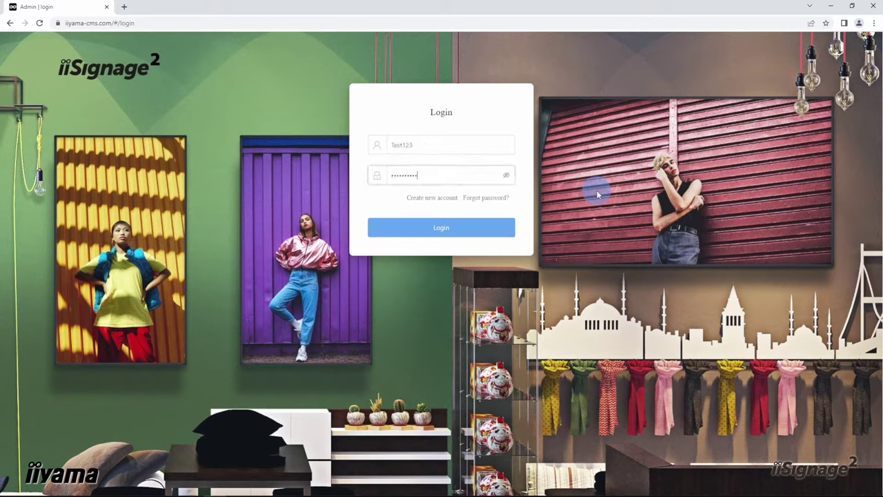
key("Return")
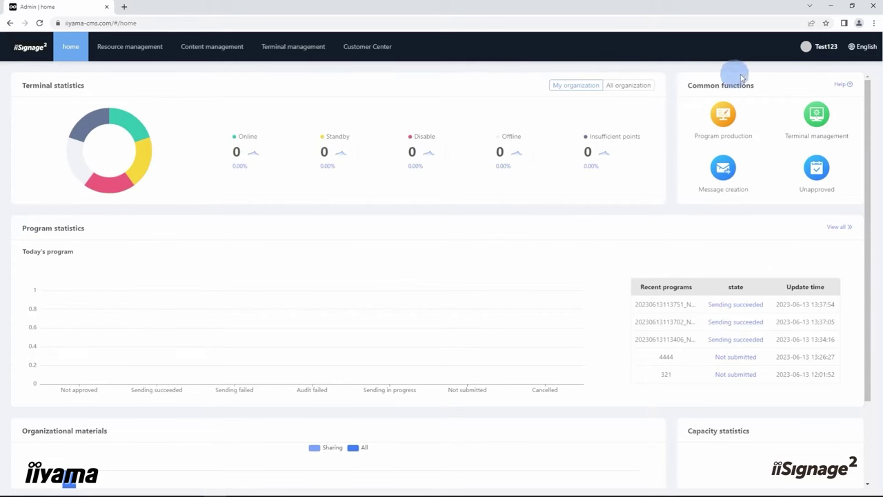
Open Personal center from the user menu and select the Institution ID text.
mouse_move(819, 47)
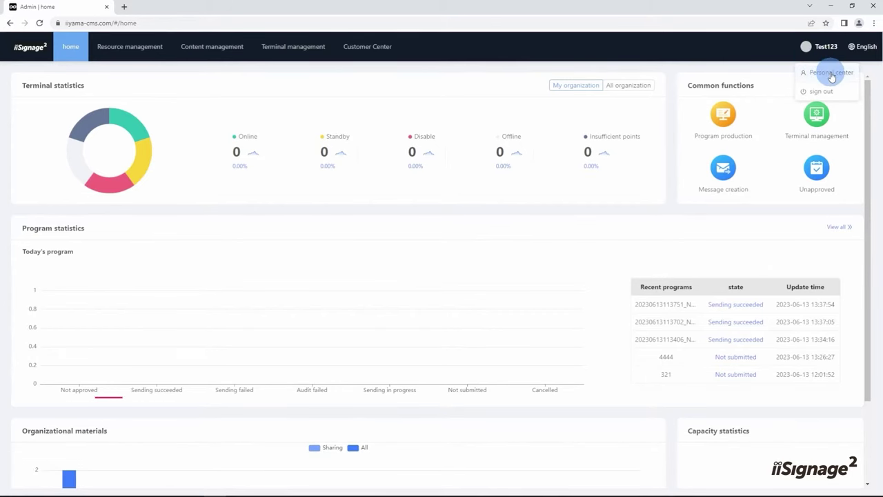
left_click(828, 72)
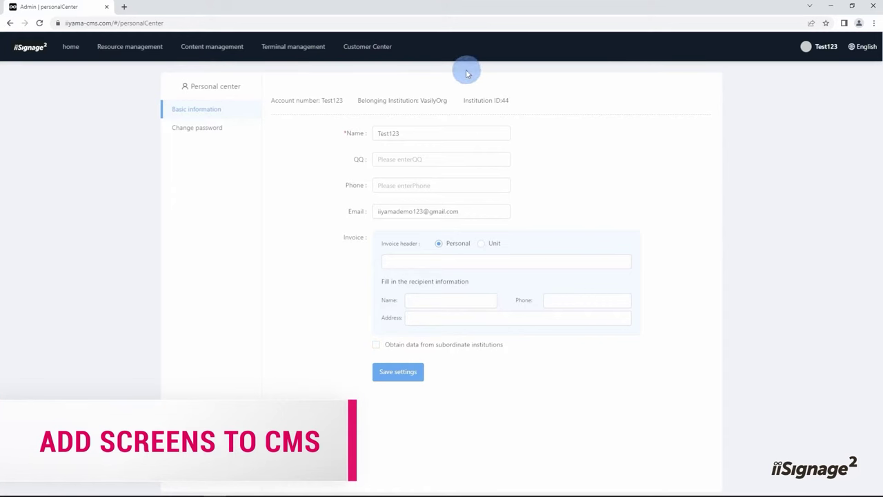
left_click_drag(463, 100, 519, 99)
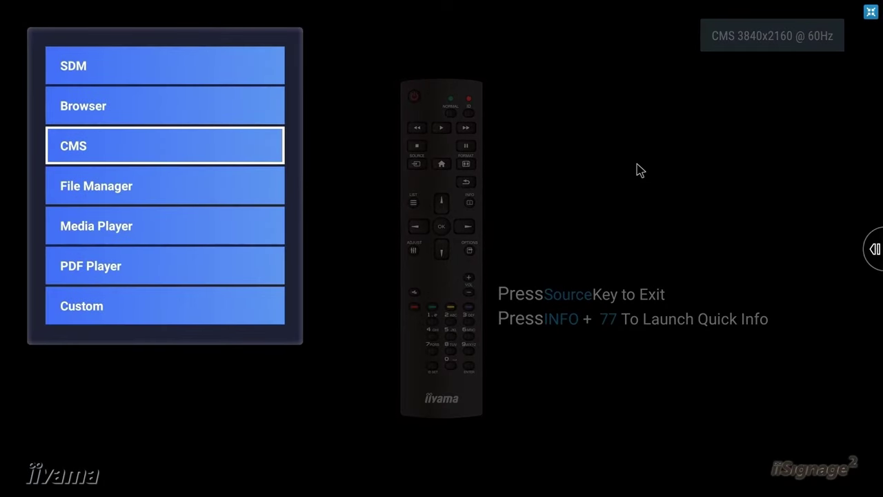
Launch the CMS source on the iiyama display.
key("Return")
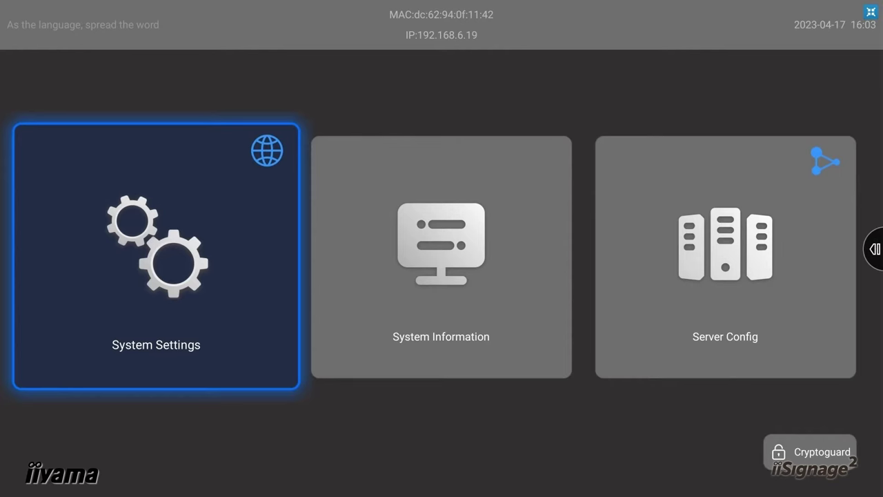
In Server Config's Connect Server dialog, replace the Account/OrganizeID with the organisation ID.
left_click(762, 177)
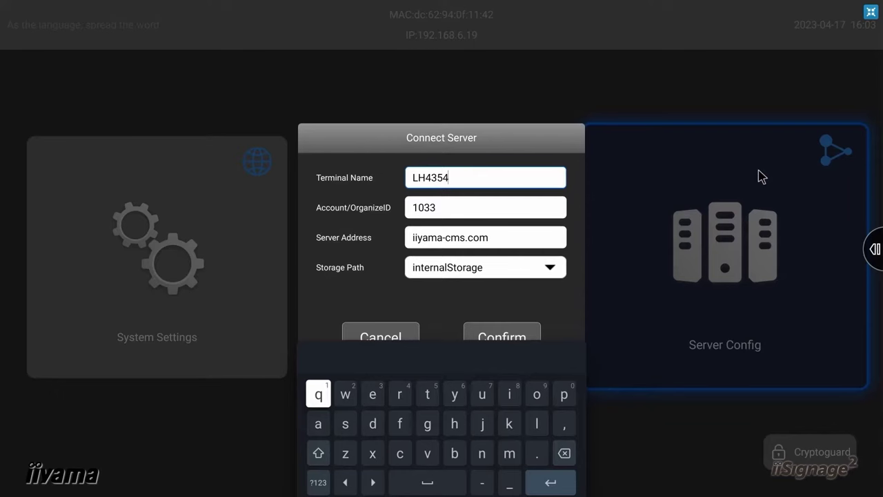
key("Tab")
key("BackSpace")
key("BackSpace")
key("BackSpace")
key("BackSpace")
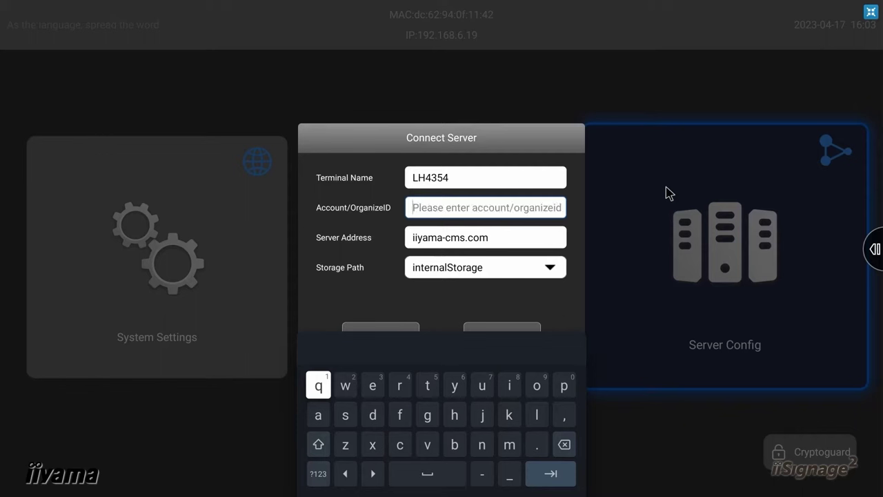
type("1033")
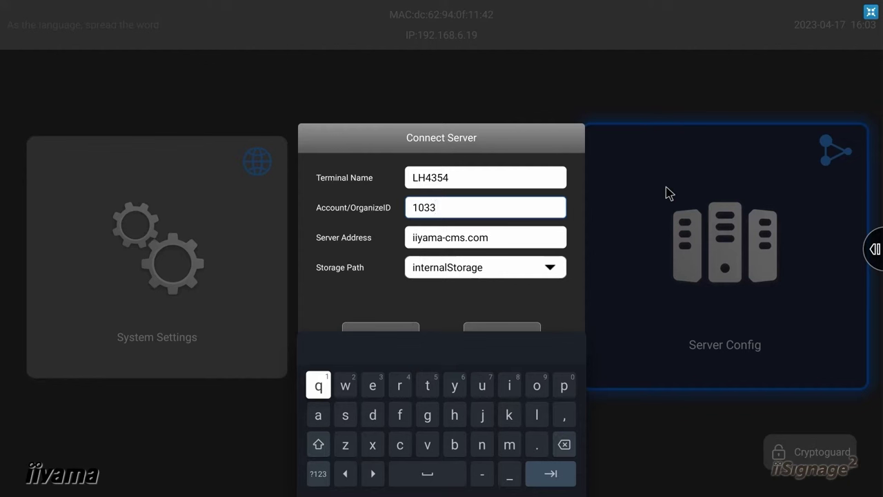
key("Tab")
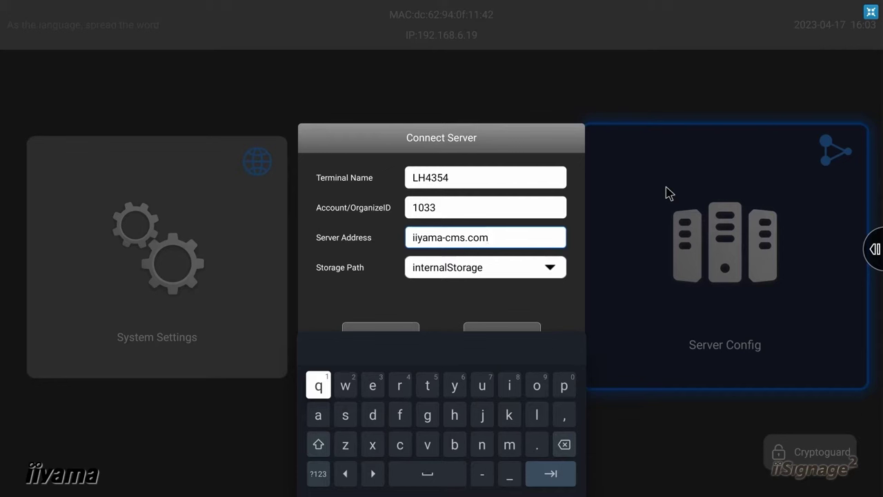
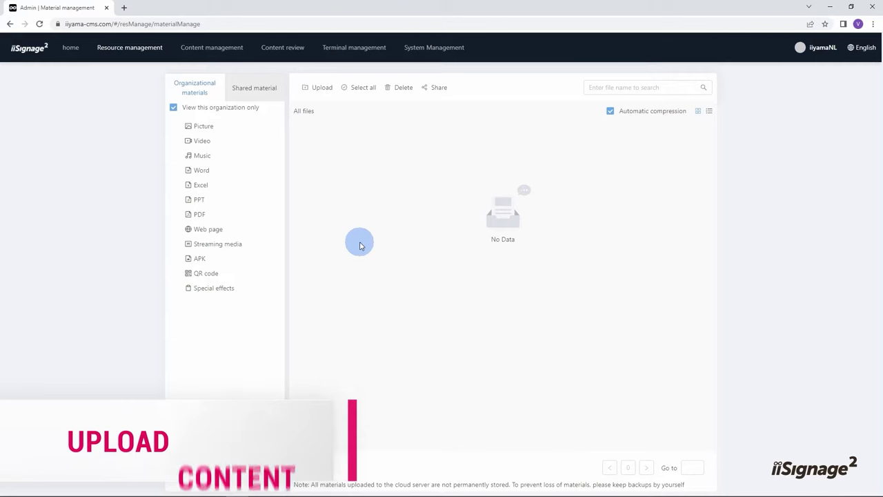
Upload all eight images from the Landscape folder as Picture materials.
left_click(208, 131)
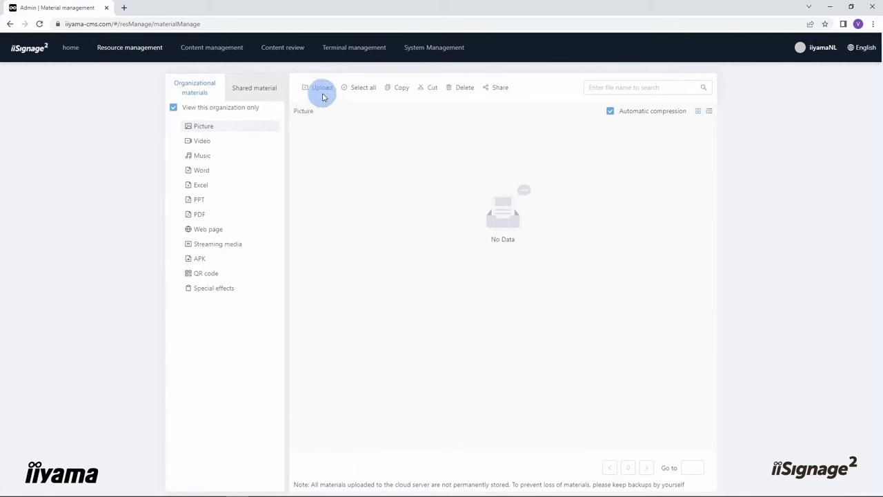
left_click(320, 90)
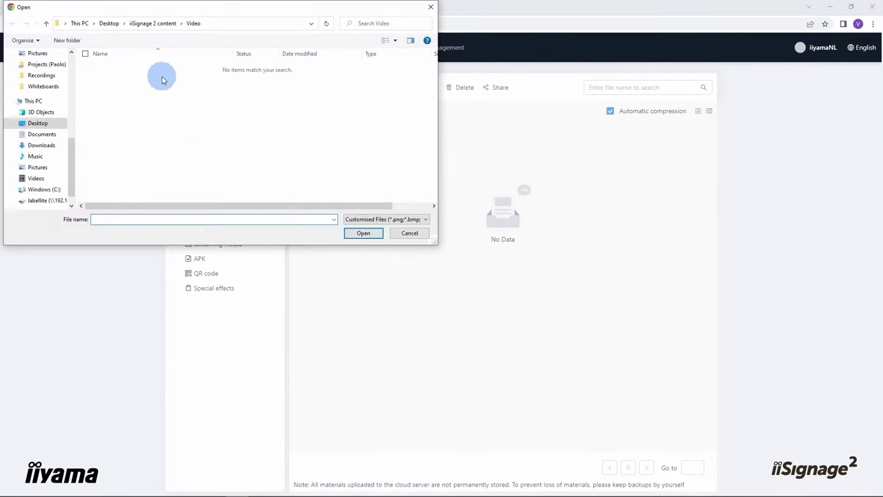
left_click(153, 24)
double_click(133, 71)
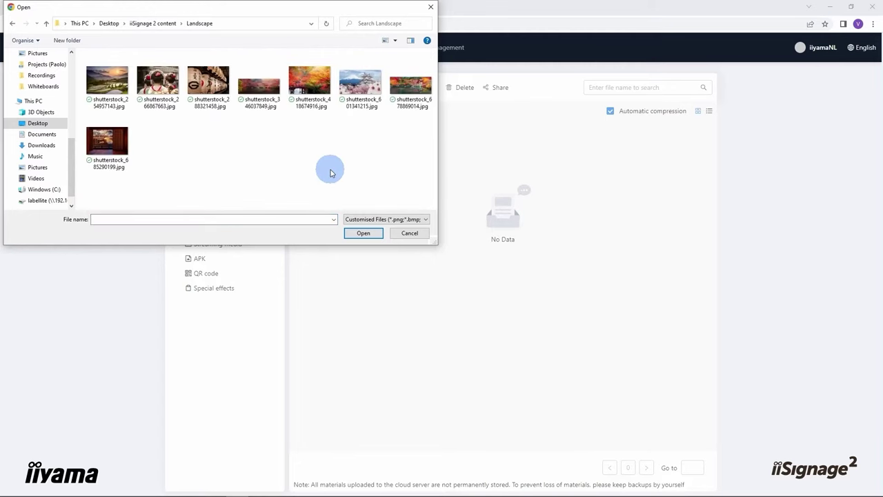
key("ctrl+a")
left_click(366, 233)
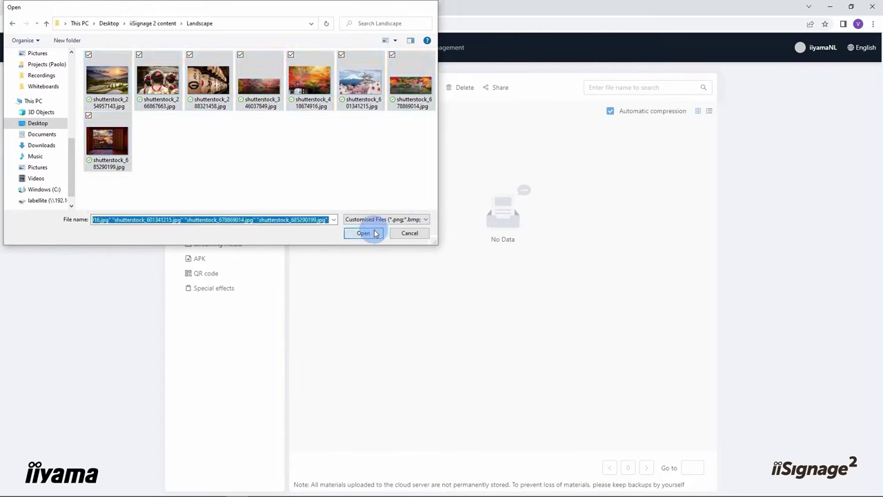
Upload IIYAMA NAGANO REEL.mp4 from the Video folder as a video material.
left_click(202, 145)
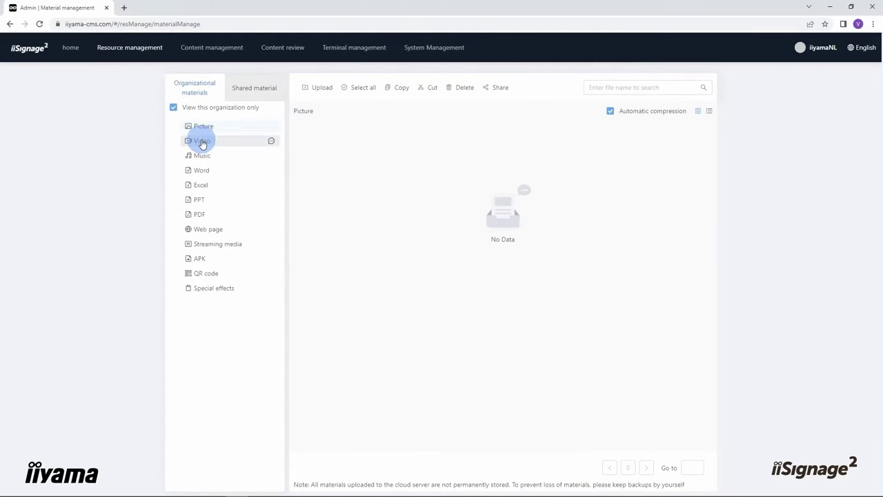
left_click(315, 90)
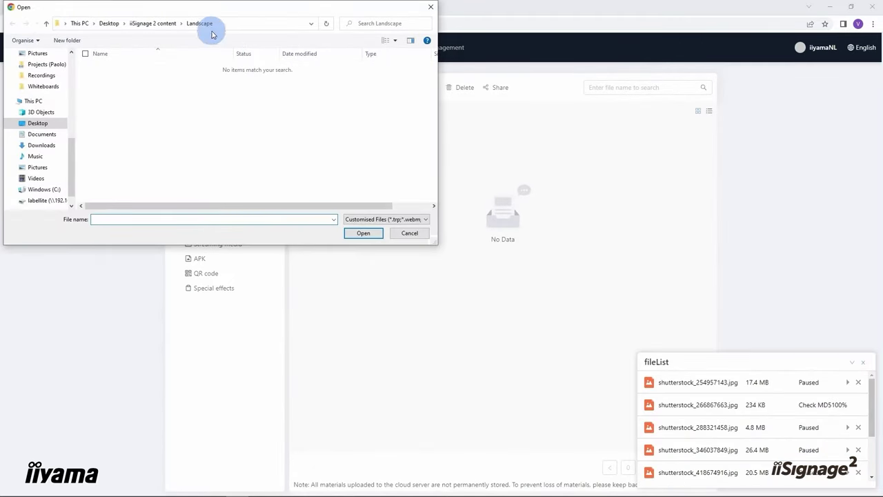
left_click(155, 23)
double_click(142, 77)
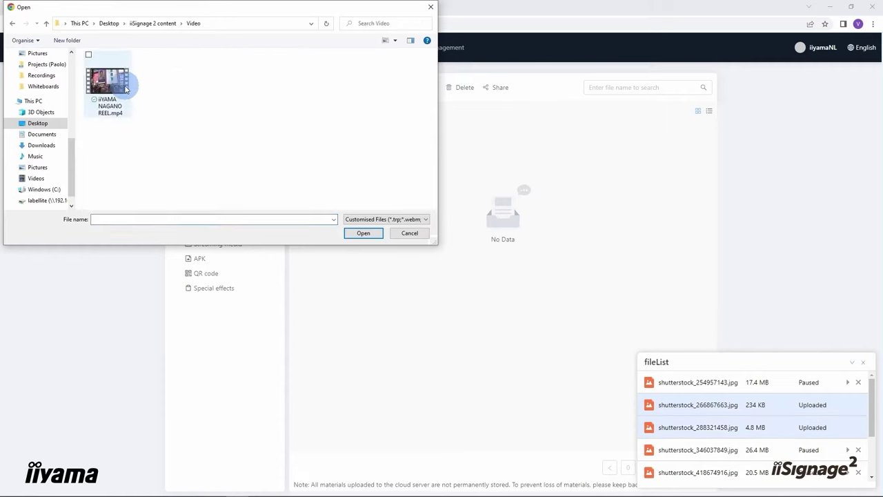
double_click(128, 88)
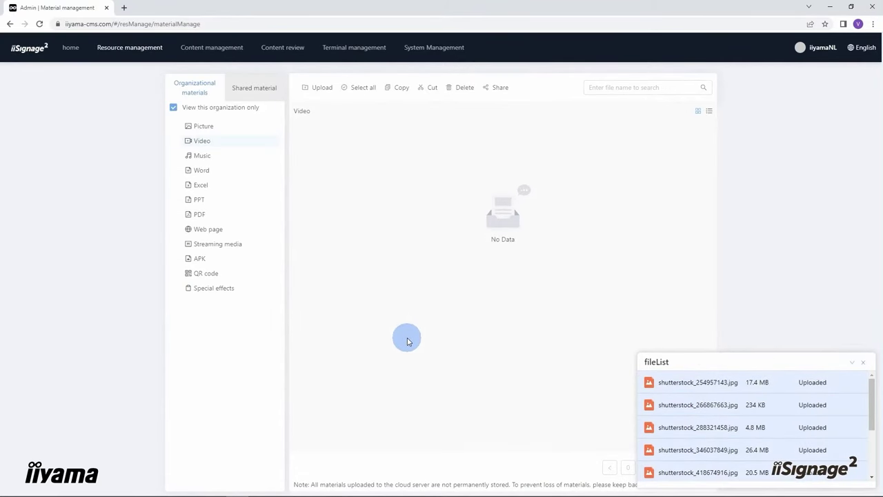
scroll(735, 409, "down", 4)
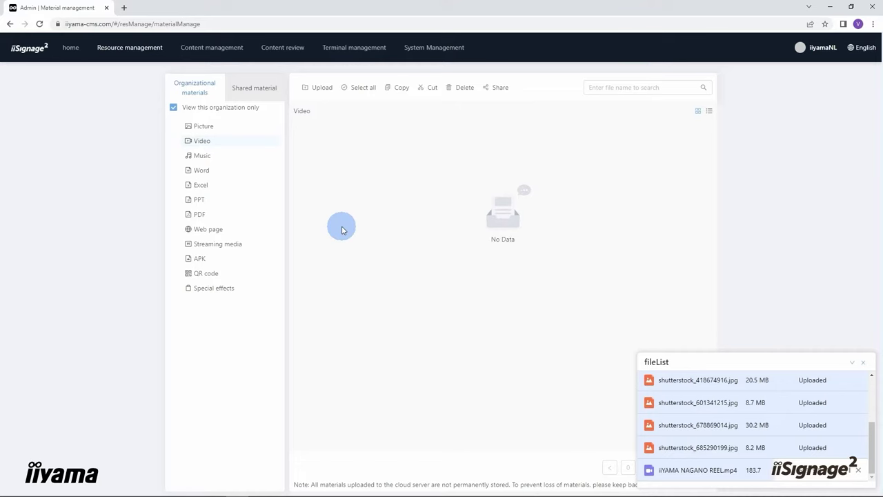
left_click(207, 230)
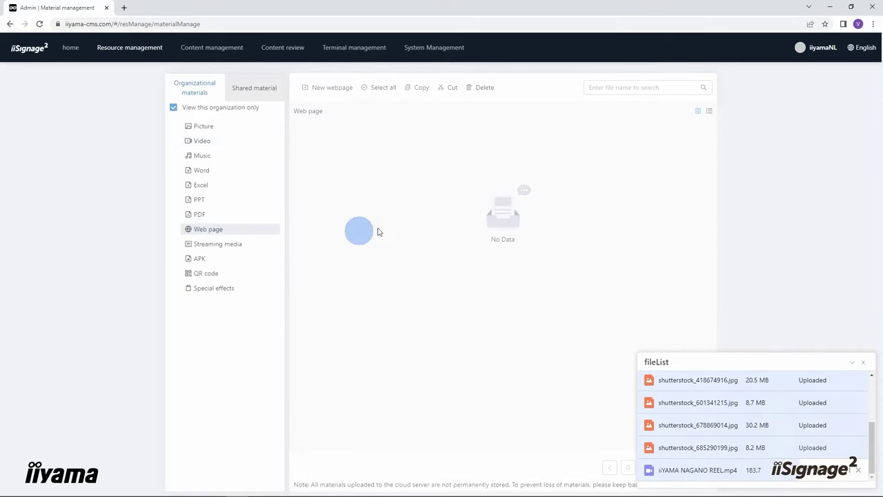
left_click(337, 94)
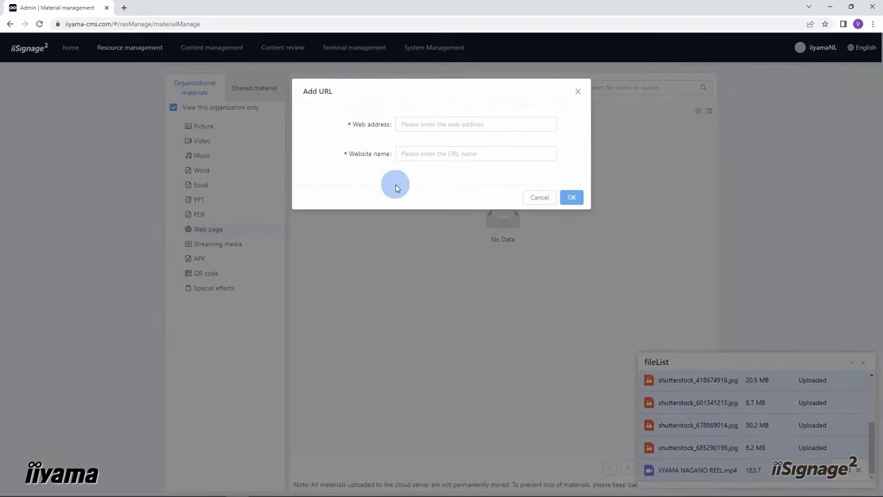
left_click(440, 126)
type("https://iiyama.com/")
left_click(487, 156)
type("https://iiyama.com/")
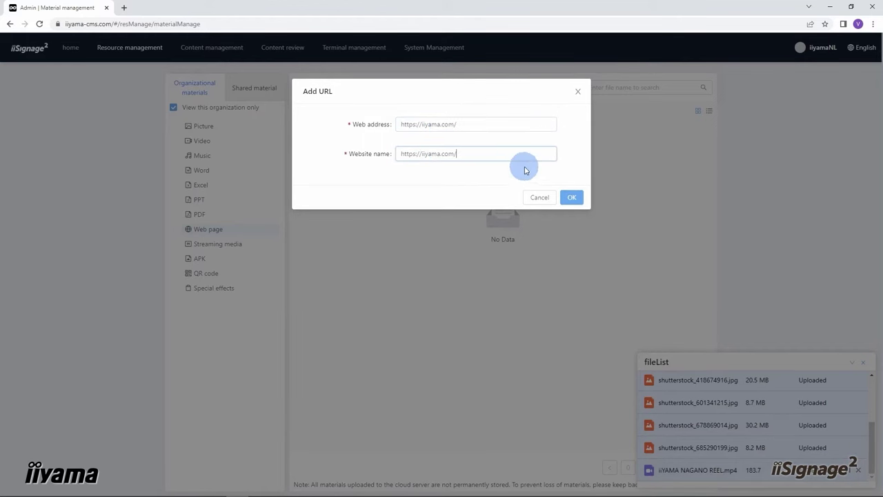
left_click(572, 198)
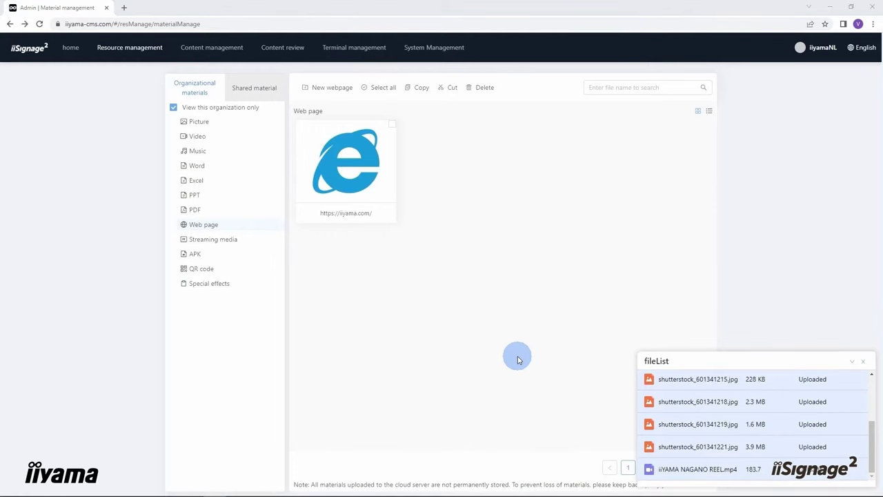
mouse_move(211, 47)
left_click(219, 78)
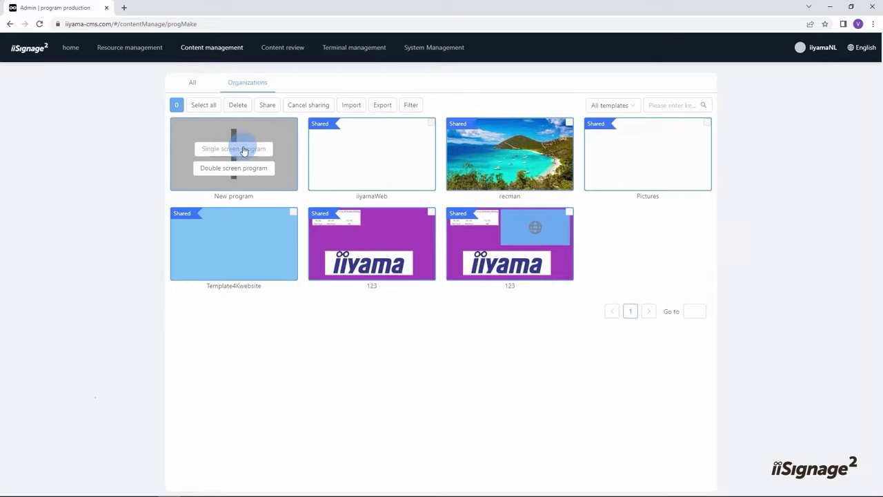
Create single-screen program 'Program123' in Horizontal screen 16:9 format and open its editor.
left_click(243, 149)
left_click(461, 124)
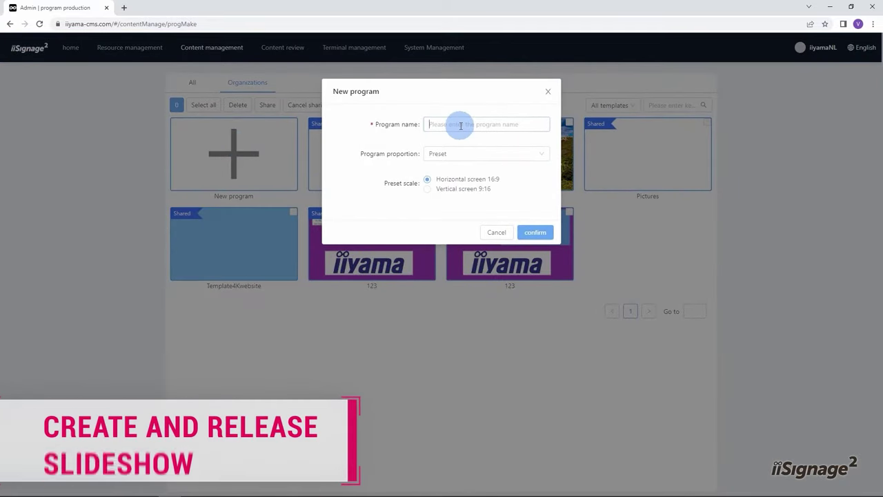
type("Program123")
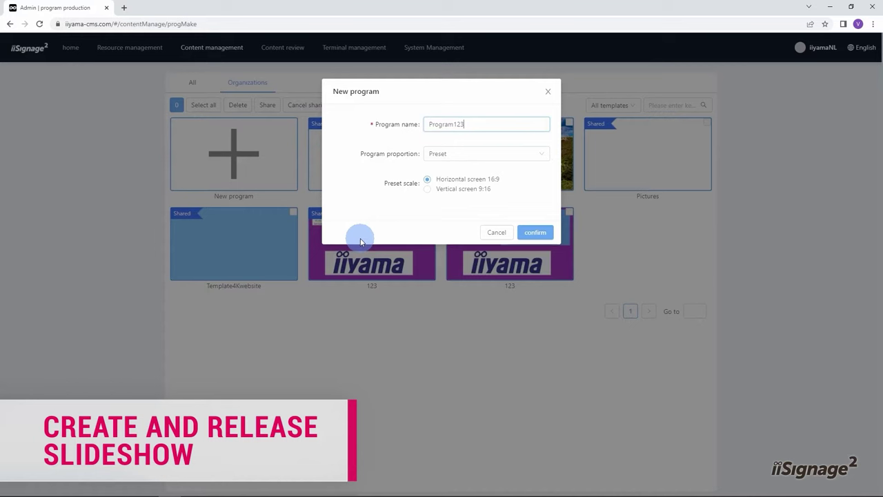
left_click(450, 189)
left_click(464, 181)
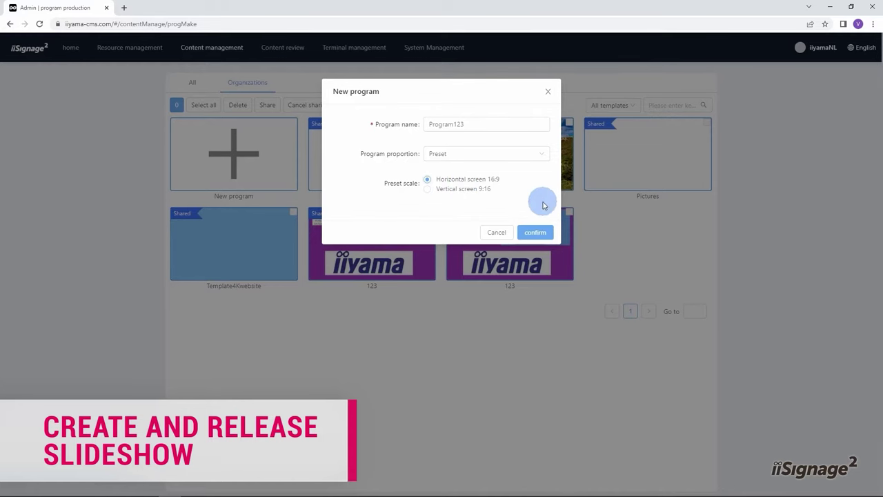
left_click(535, 232)
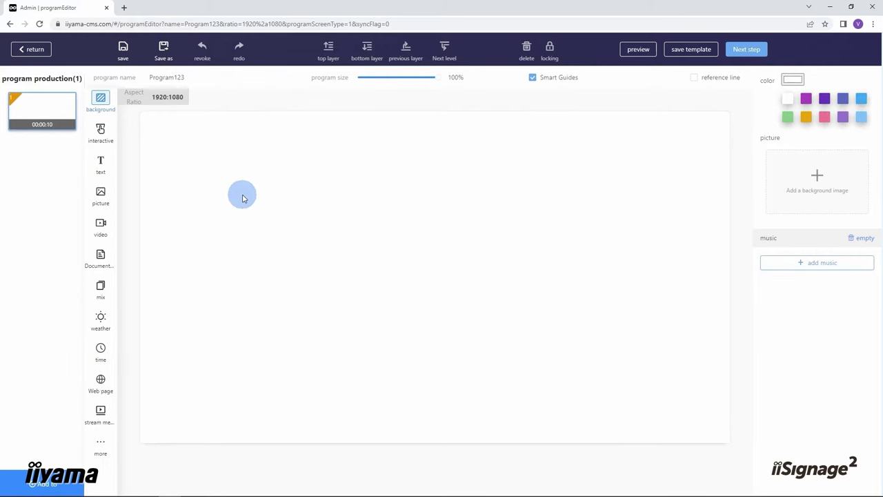
Add a picture element, browsing the Landscape folder but closing the file picker without uploading.
left_click(99, 198)
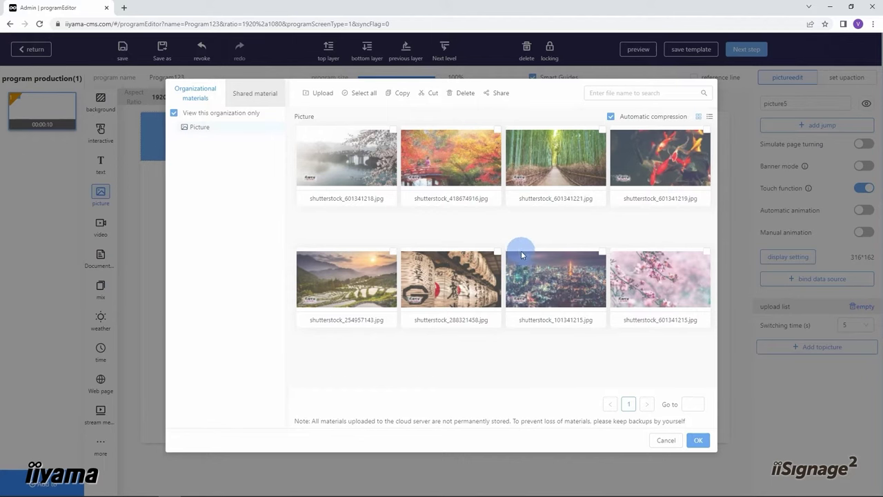
left_click(322, 92)
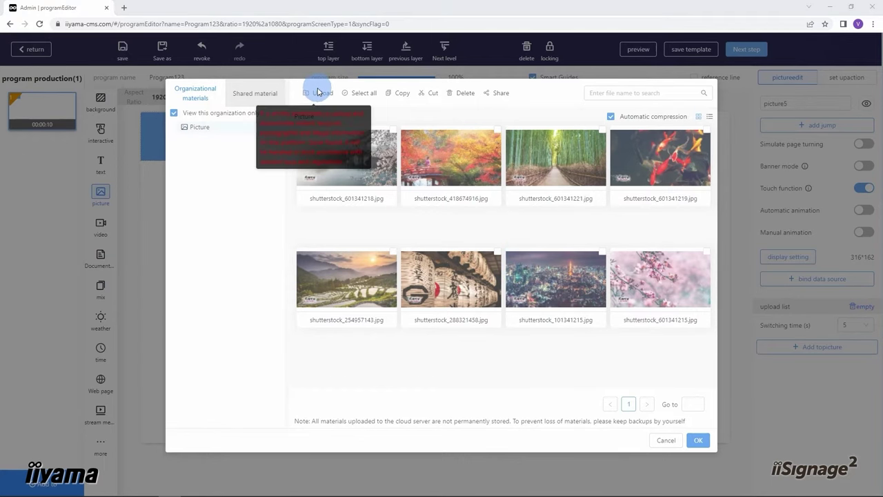
left_click(152, 23)
left_click(114, 68)
double_click(119, 74)
left_click(414, 235)
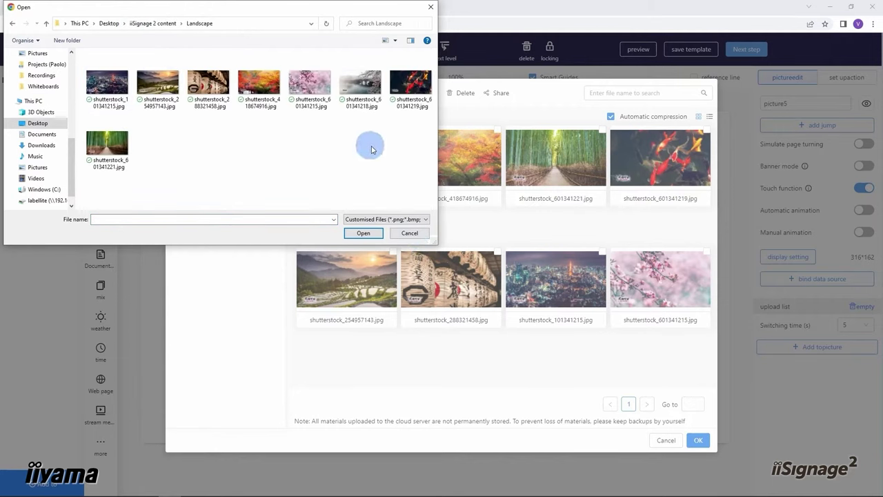
left_click(401, 220)
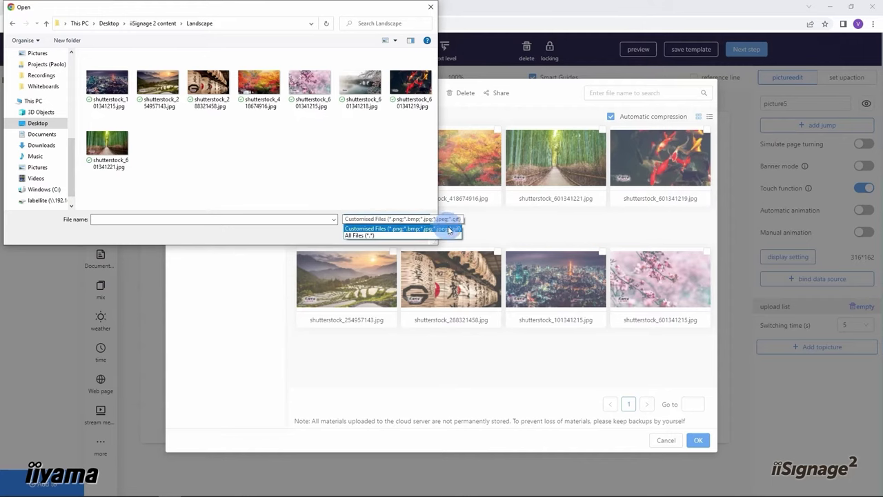
left_click(373, 192)
left_click(255, 205)
left_click(410, 233)
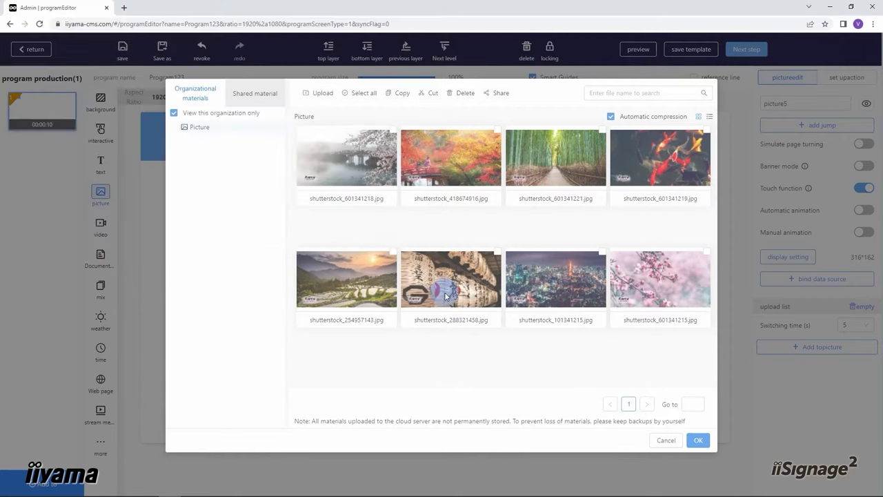
Choose all eight library pictures for the element and select it on the canvas.
left_click(360, 92)
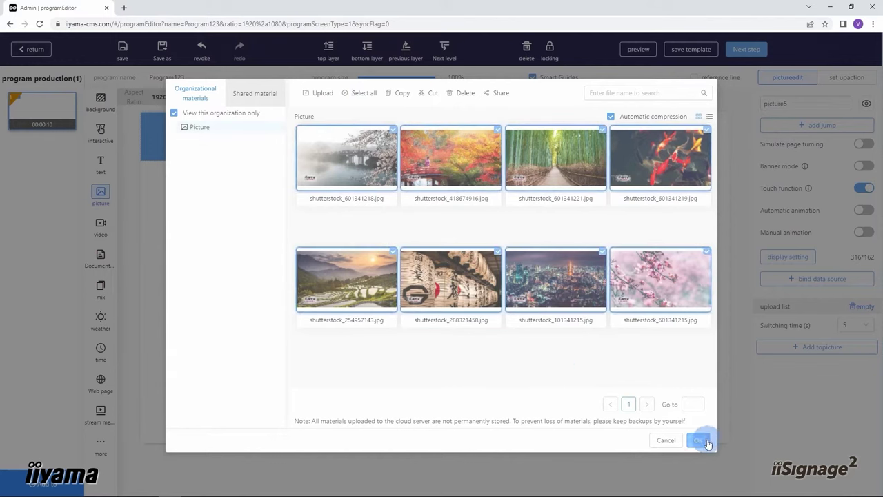
left_click(701, 445)
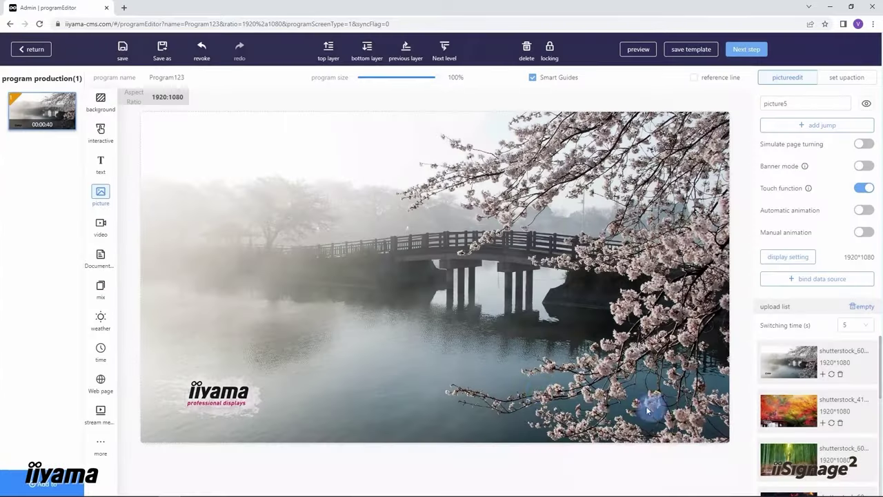
left_click(530, 392)
left_click(477, 379)
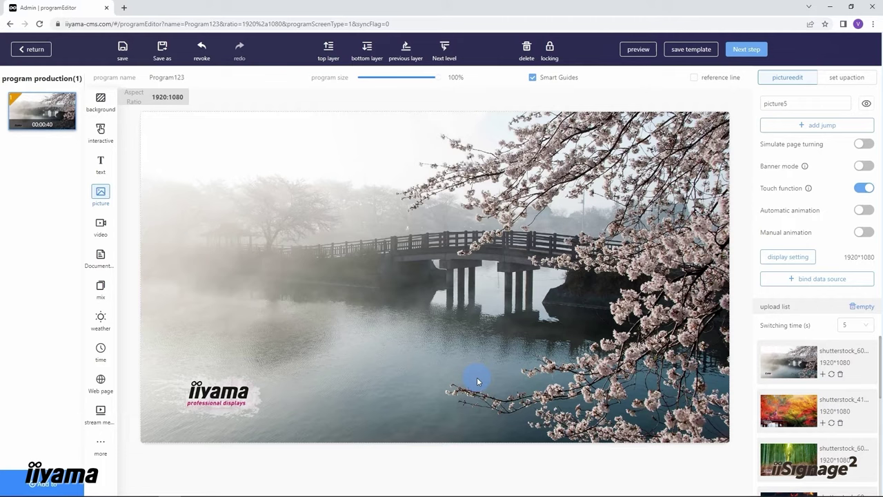
Move the city-night picture to the top of the rotation, then preview Program123 and close the preview.
scroll(834, 393, "down", 5)
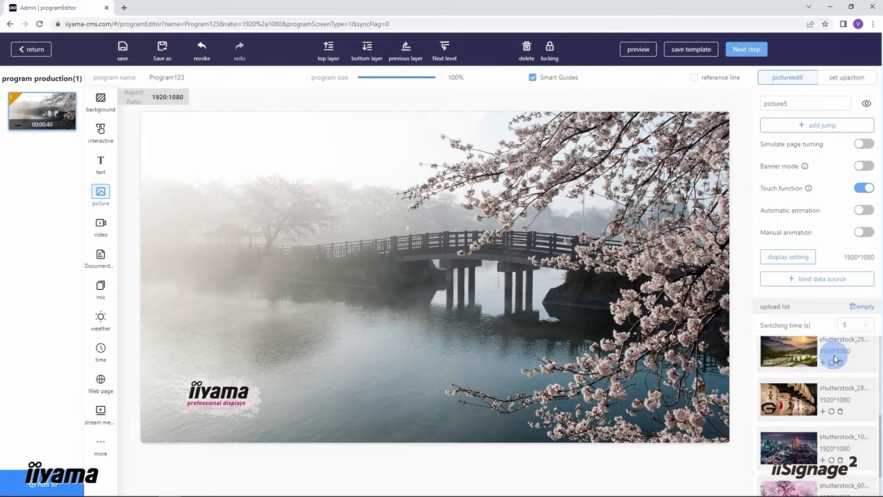
left_click_drag(811, 400, 805, 362)
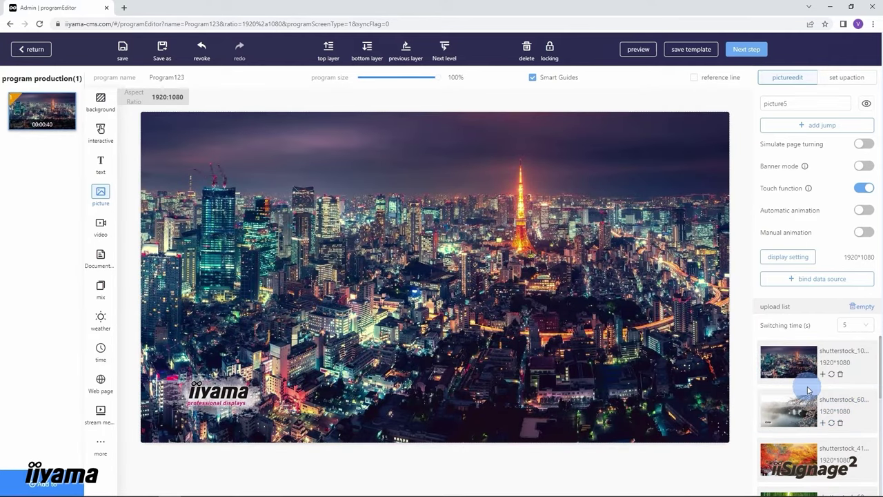
left_click(636, 47)
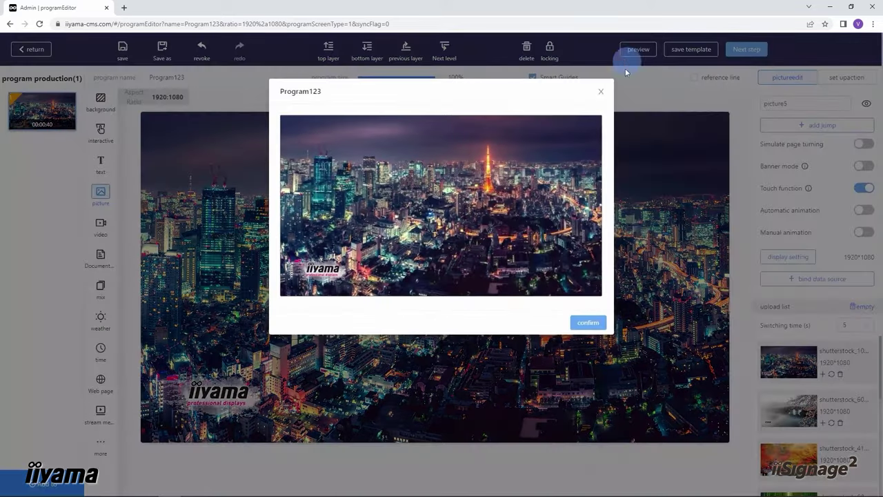
mouse_move(481, 230)
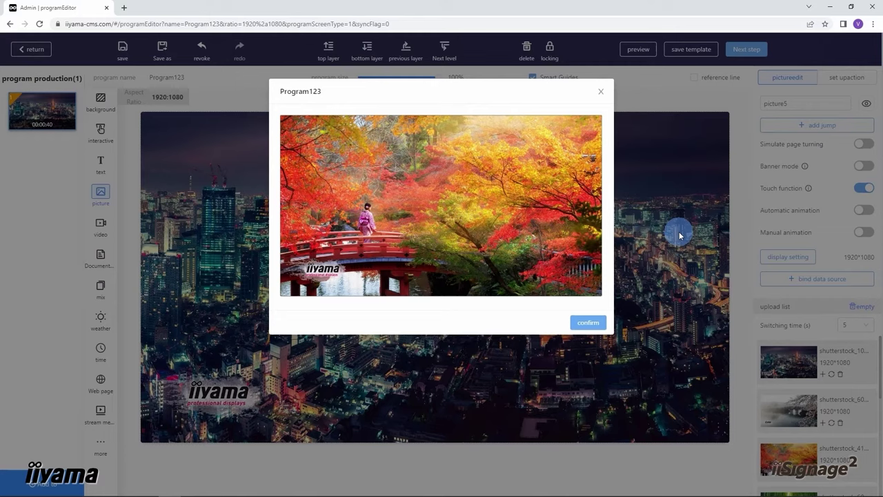
left_click(592, 325)
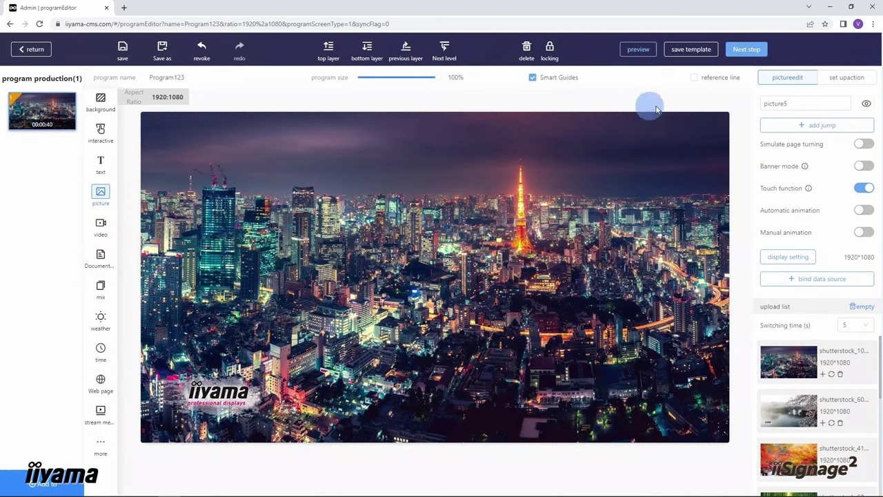
Save Program123 and leave its release settings in Default date mode with all seven days checked.
left_click(753, 51)
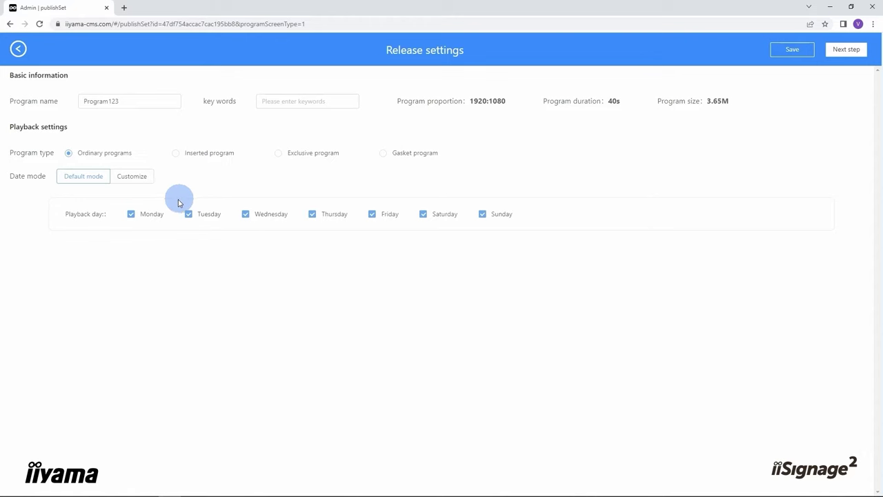
left_click(330, 218)
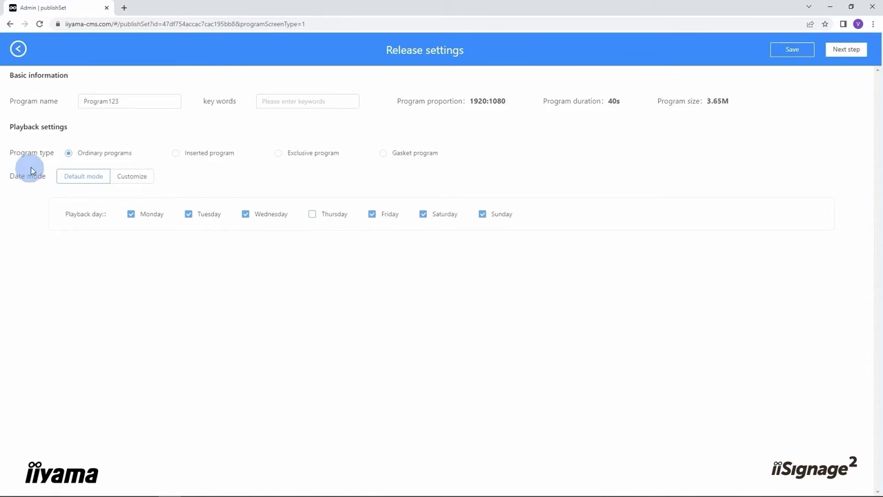
left_click(135, 177)
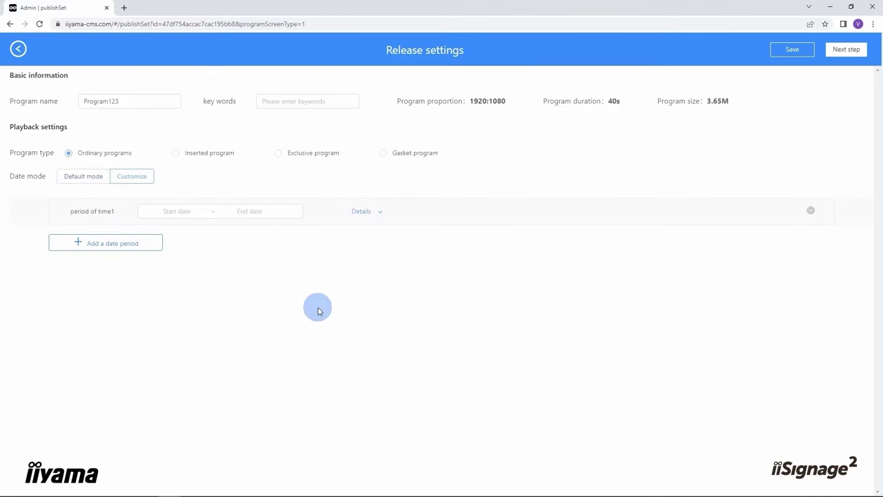
left_click(172, 211)
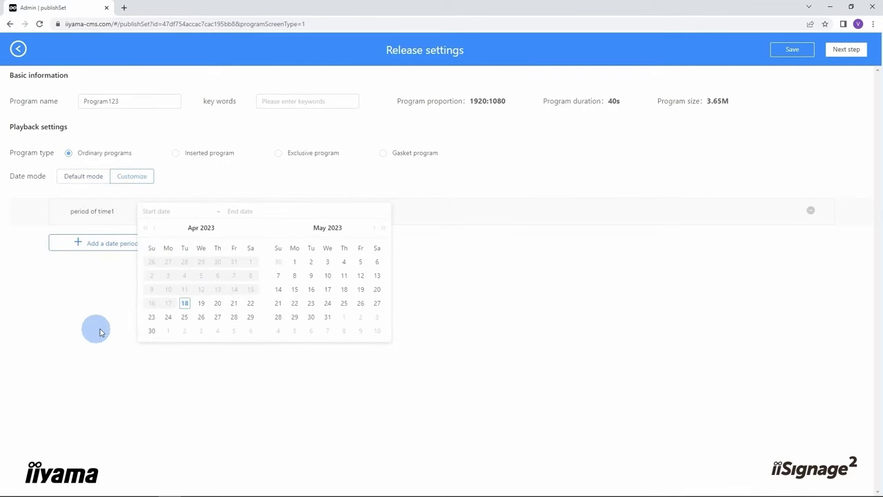
left_click(187, 371)
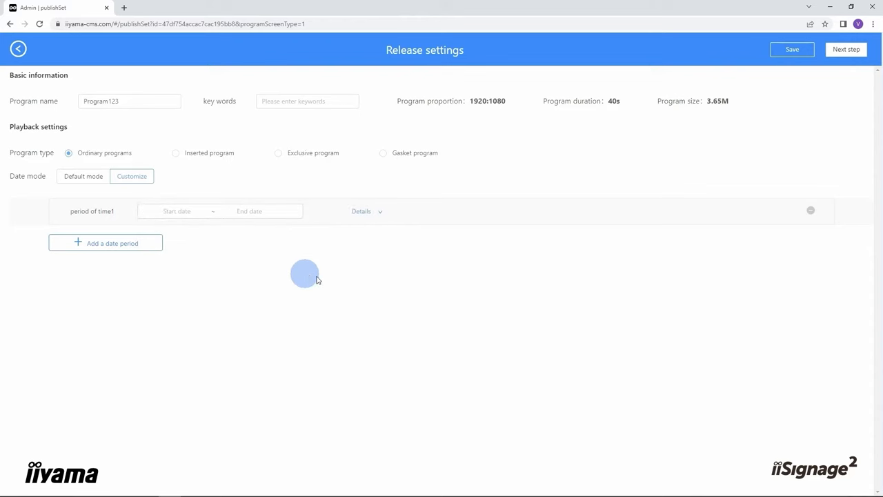
left_click(363, 212)
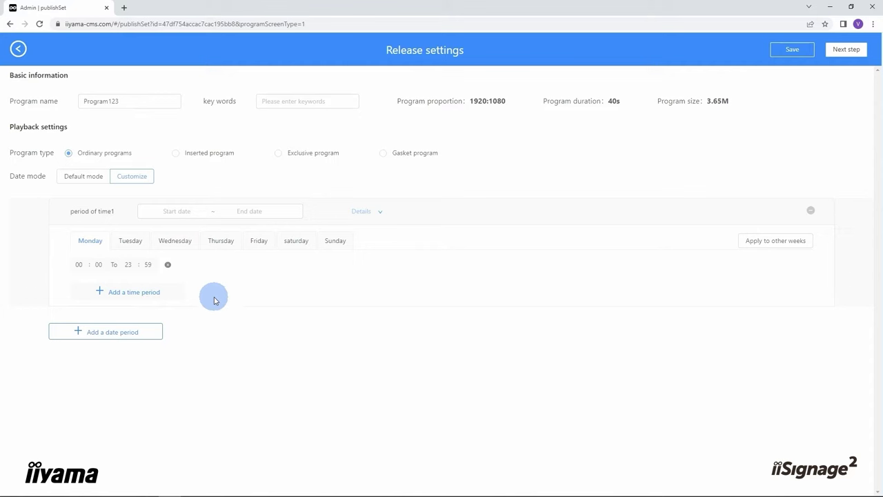
left_click(145, 337)
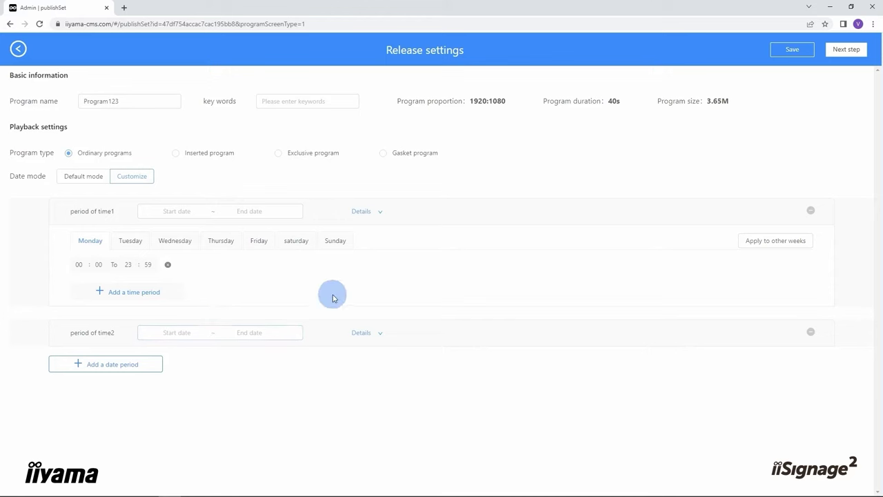
left_click(83, 176)
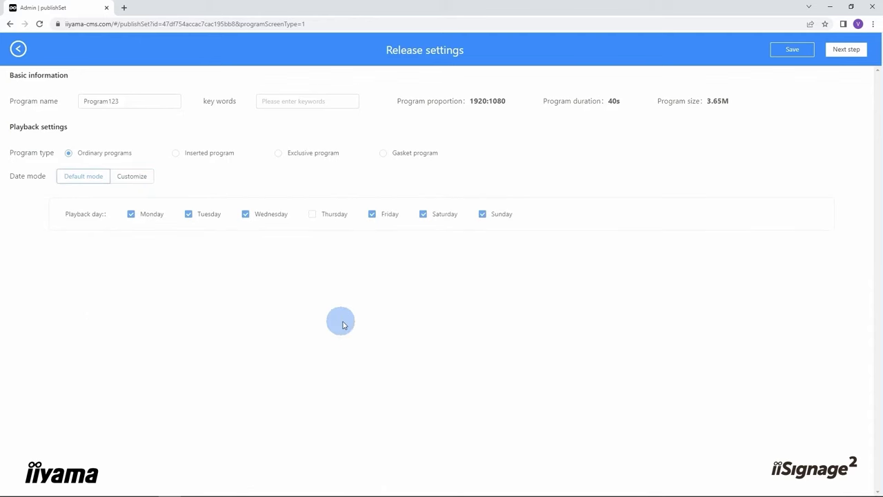
left_click(312, 214)
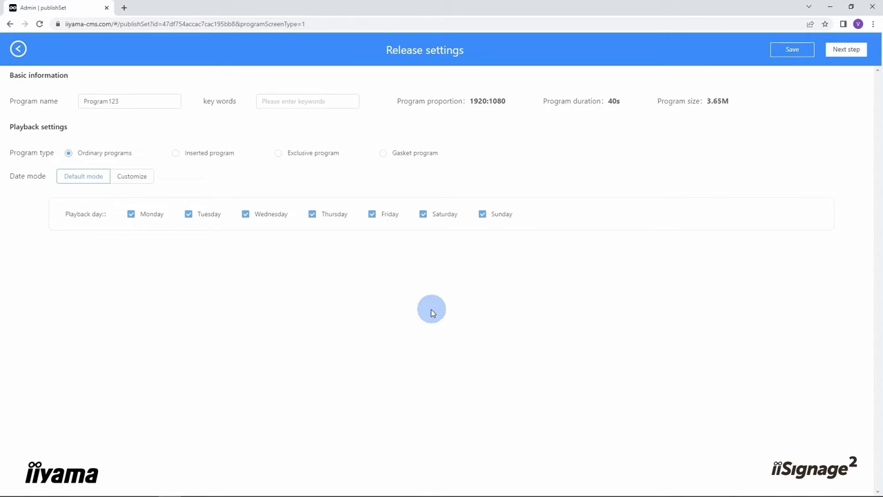
Publish Program123 to terminal LH4354 under the iiyamaNL organisation.
left_click(847, 49)
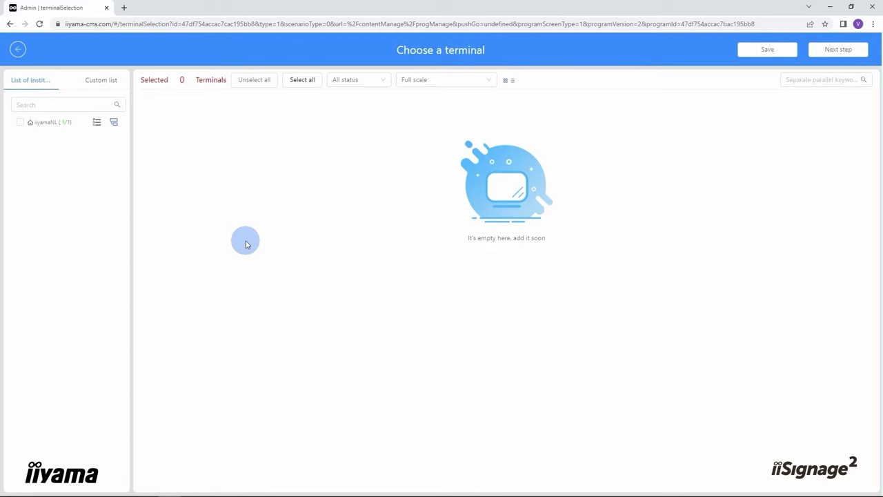
left_click(20, 122)
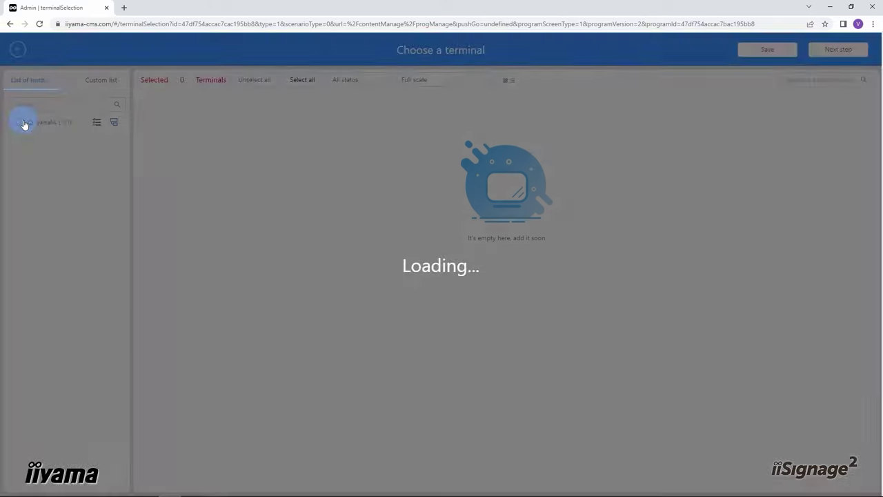
left_click(146, 121)
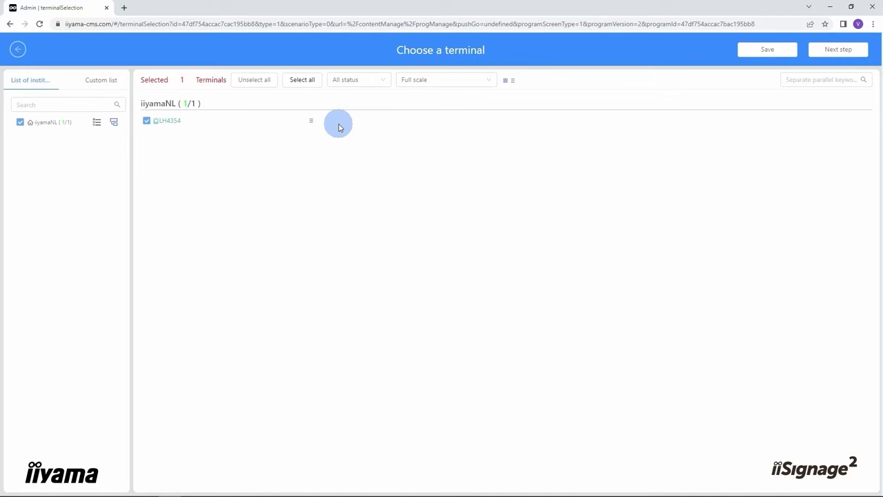
left_click(826, 49)
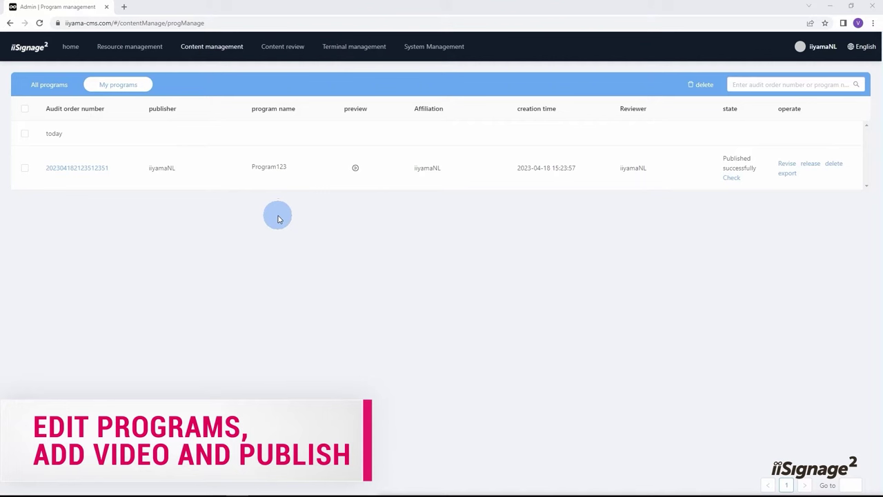
Reopen Program123 with Revise from the Program management list.
mouse_move(204, 54)
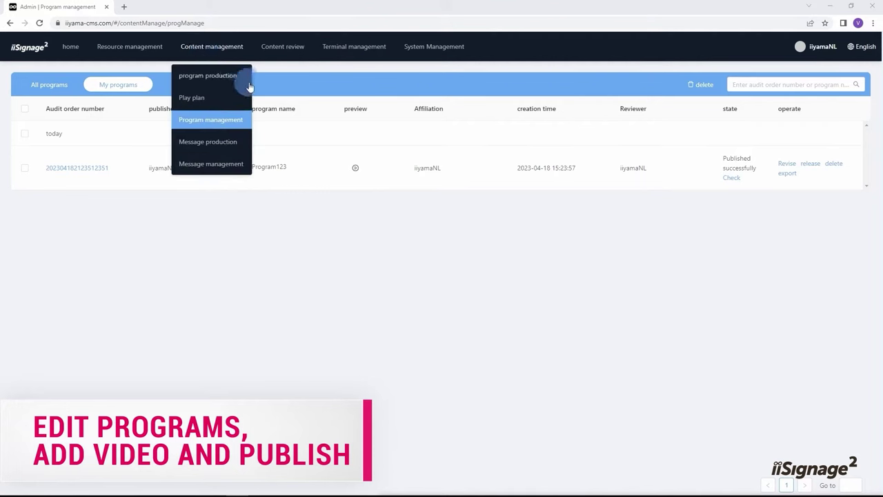
left_click(229, 122)
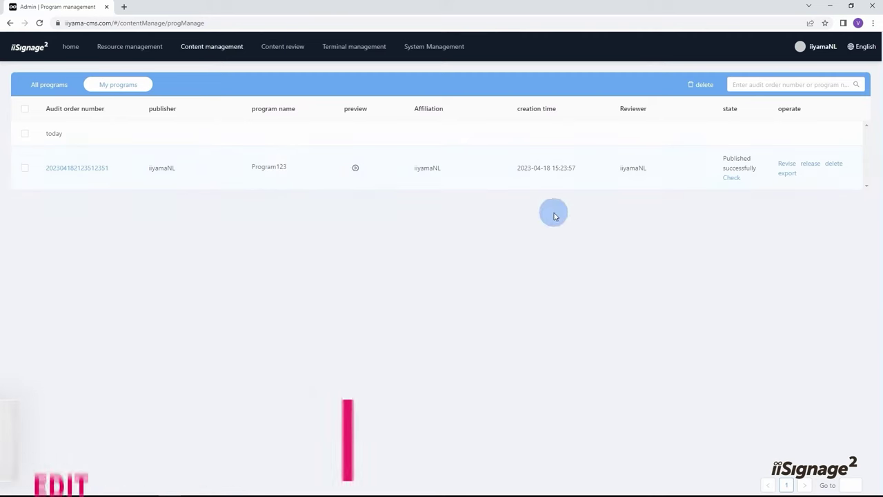
left_click(789, 167)
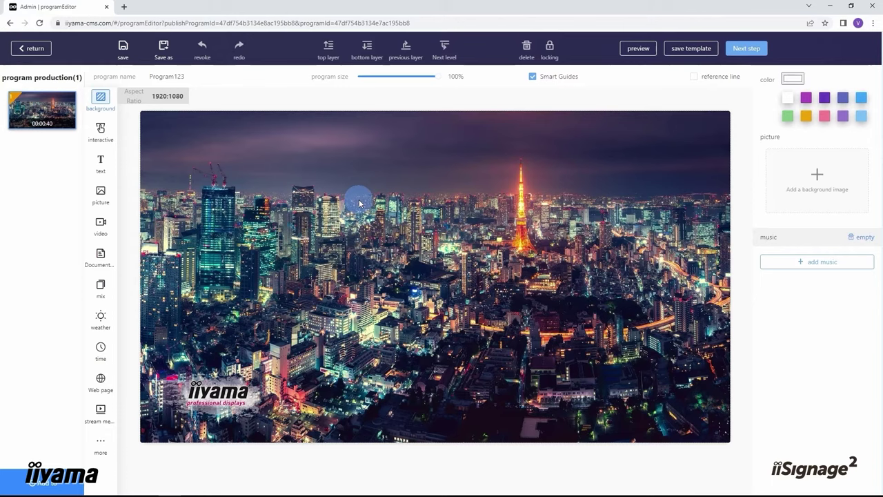
Add the iiYAMA NAGANO REEL.mp4 video, moving and enlarging it over the canvas's right side.
left_click(100, 227)
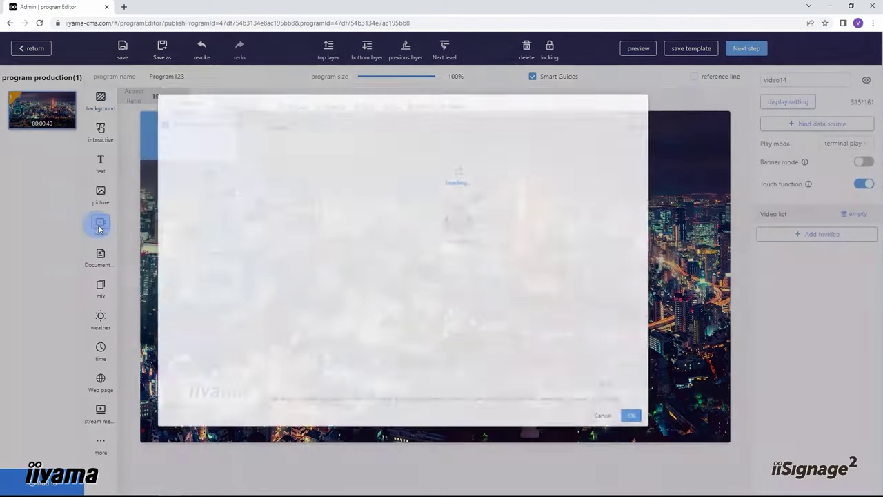
left_click(366, 157)
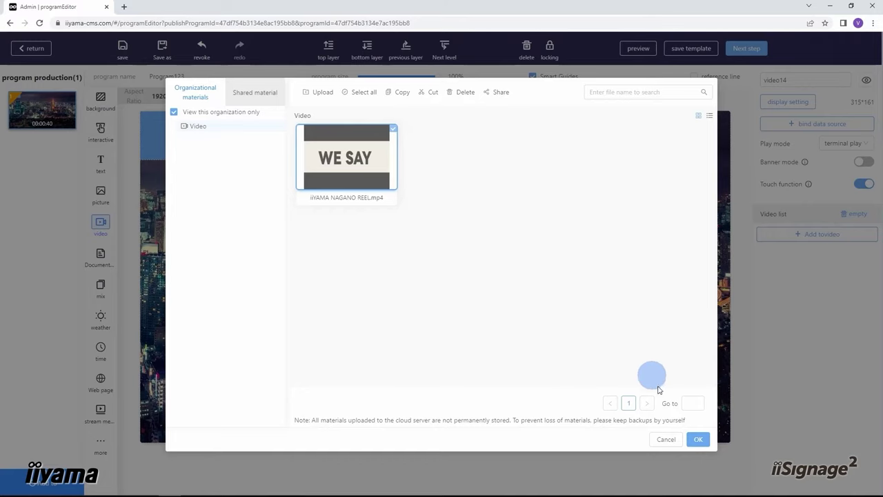
left_click(699, 444)
left_click(181, 147)
left_click_drag(182, 147, 674, 224)
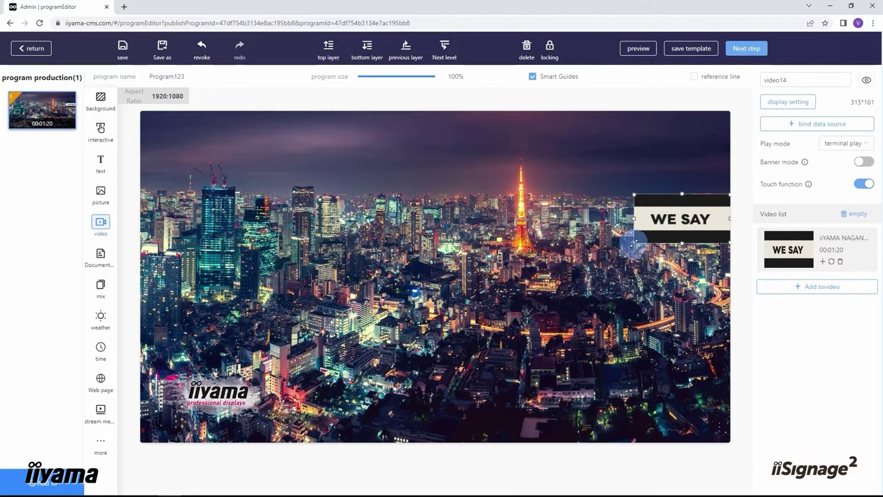
left_click_drag(632, 243, 427, 362)
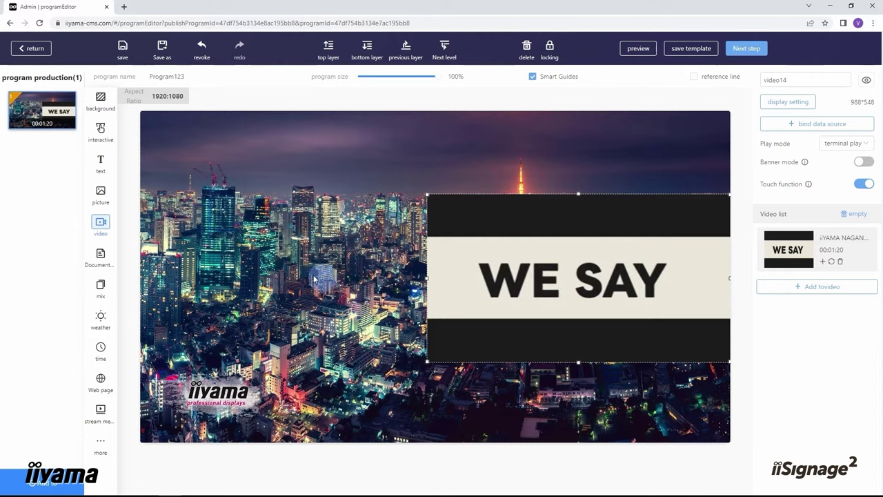
Add the iiyama.com web page element, moving it down and enlarging it to fill the left area.
left_click(101, 379)
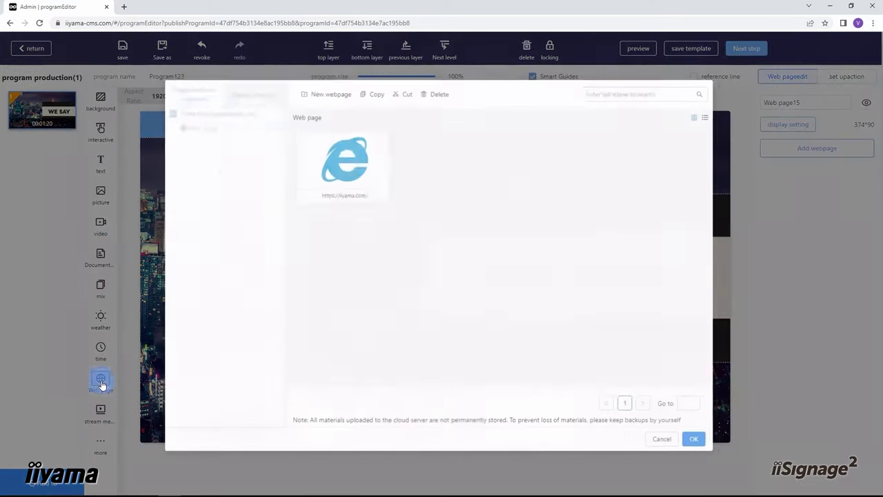
left_click(384, 144)
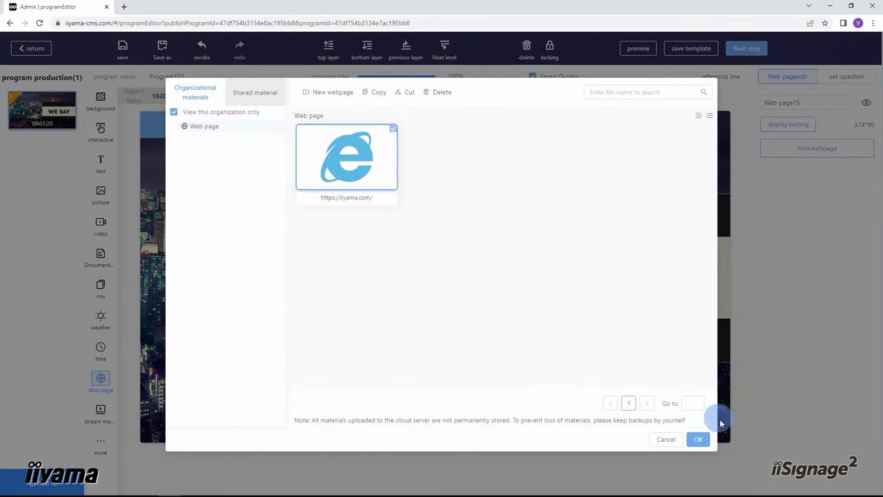
left_click(698, 439)
left_click_drag(199, 125, 200, 211)
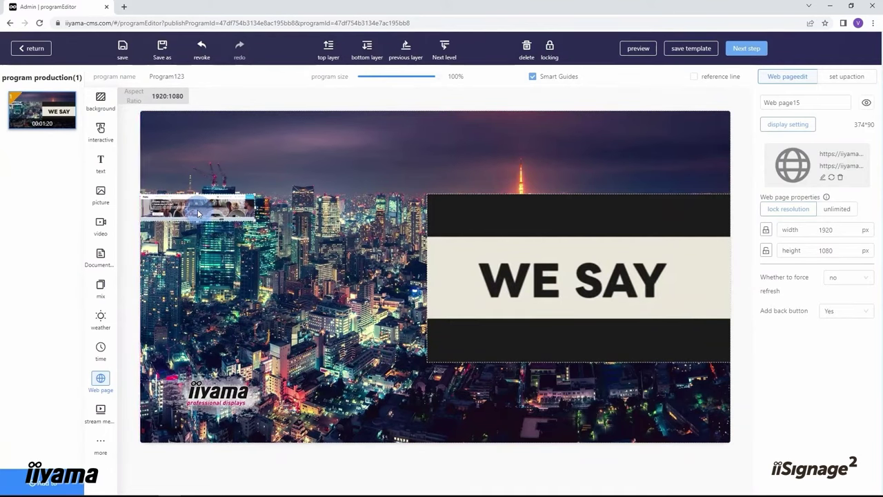
left_click_drag(257, 220, 425, 362)
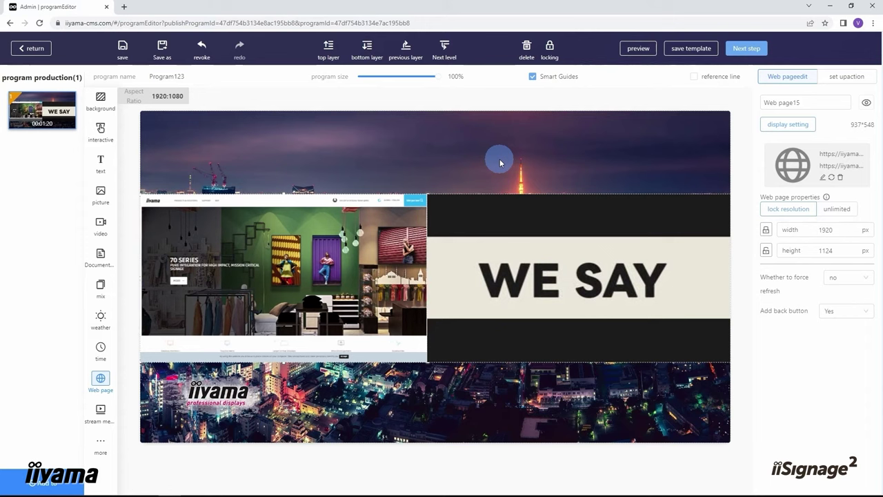
Publish Program123 to the iiyamaNL terminal LH4354 and pass it in review.
left_click(743, 48)
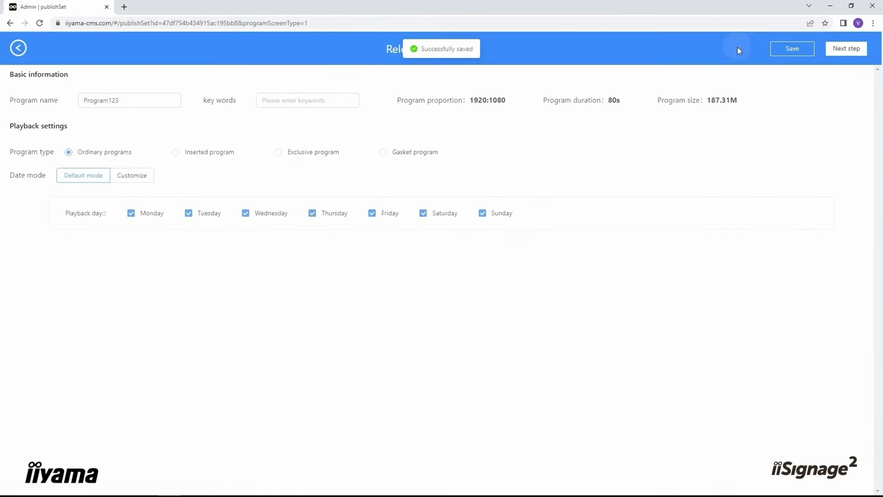
left_click(847, 49)
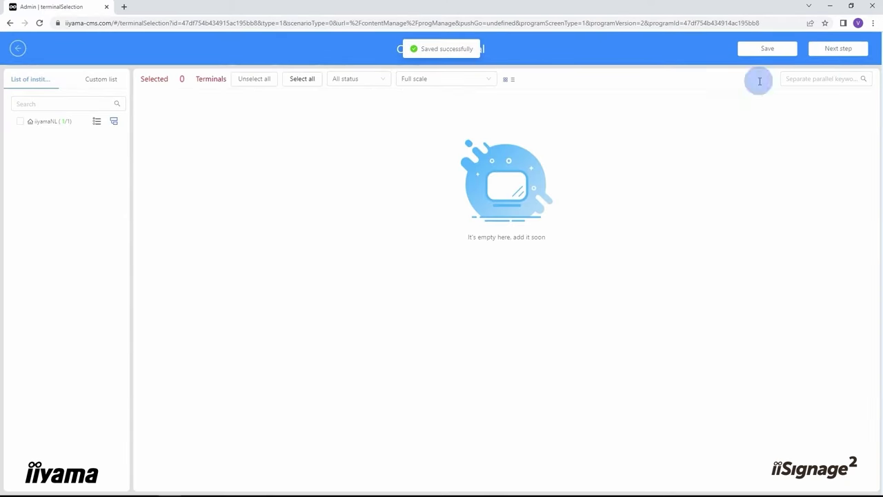
left_click(20, 122)
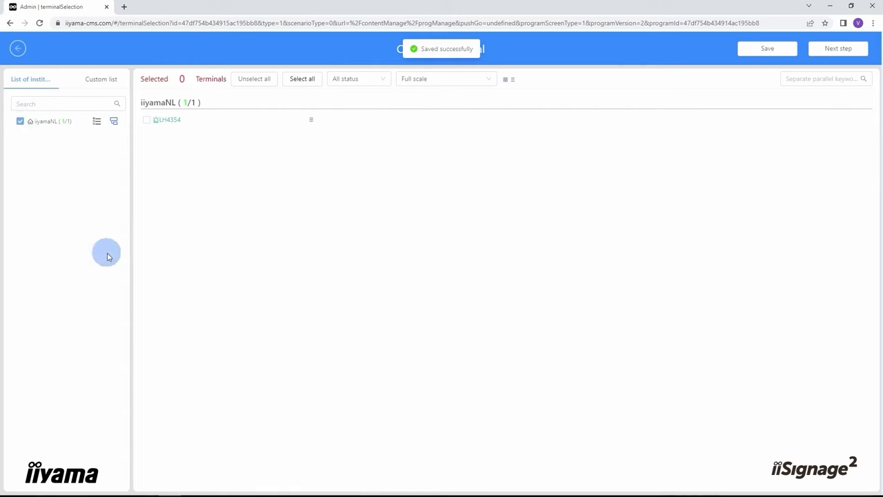
left_click(146, 121)
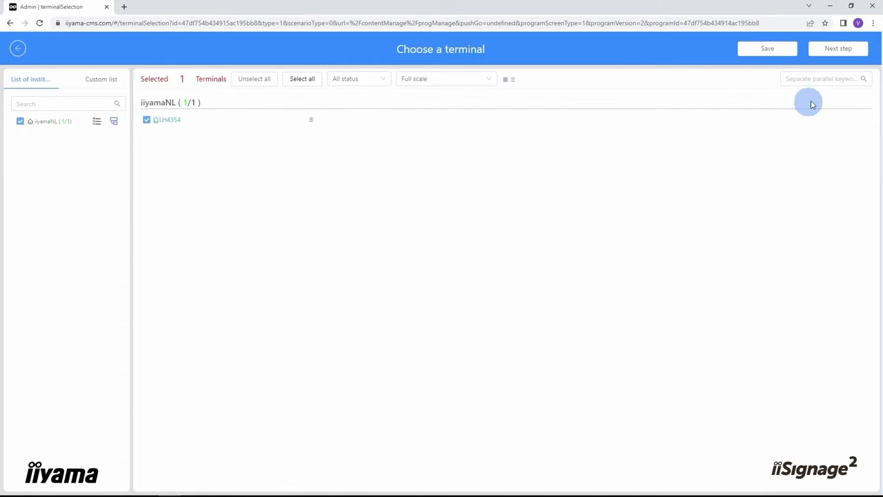
left_click(836, 50)
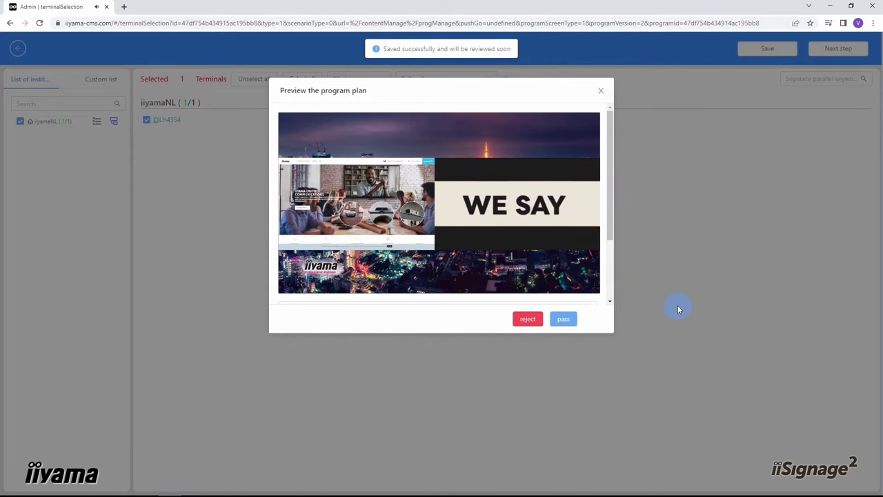
left_click(564, 320)
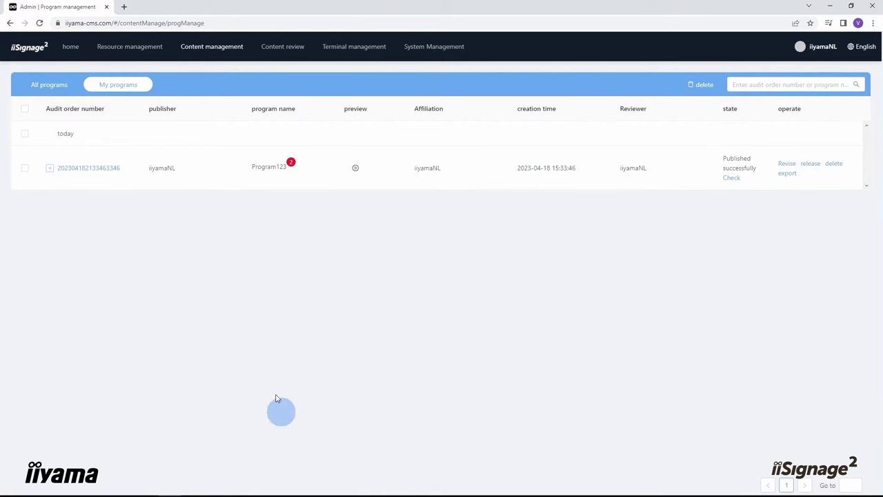
Expand the Program123 row, then go to Content management > Play plan.
left_click(50, 169)
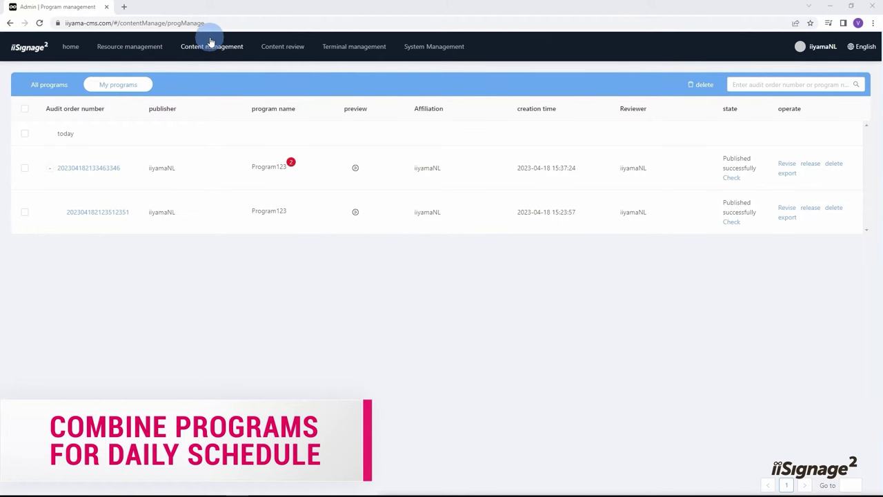
mouse_move(211, 46)
left_click(190, 97)
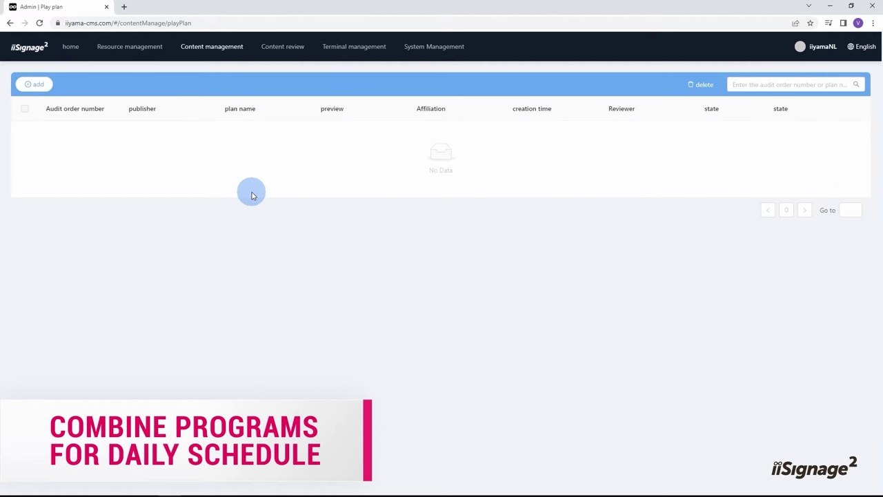
Add a new play plan named Plan1 and bring up its Add a show list.
left_click(31, 87)
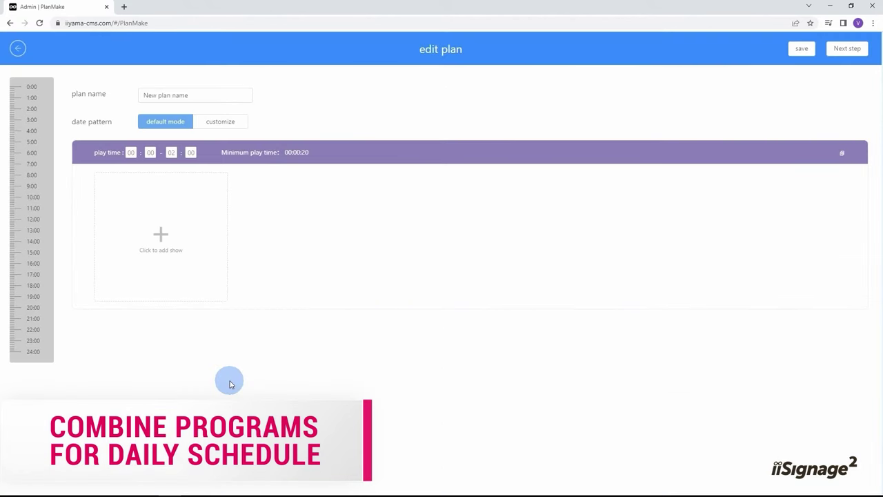
left_click_drag(223, 94, 124, 95)
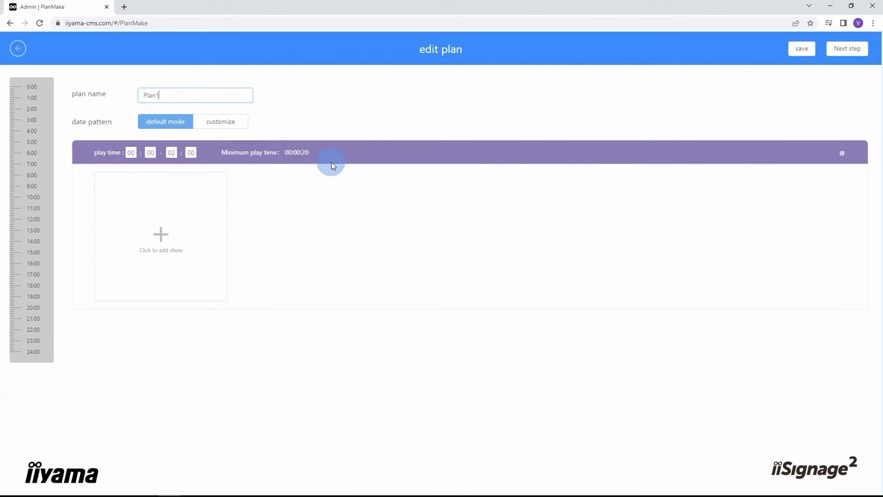
left_click(161, 236)
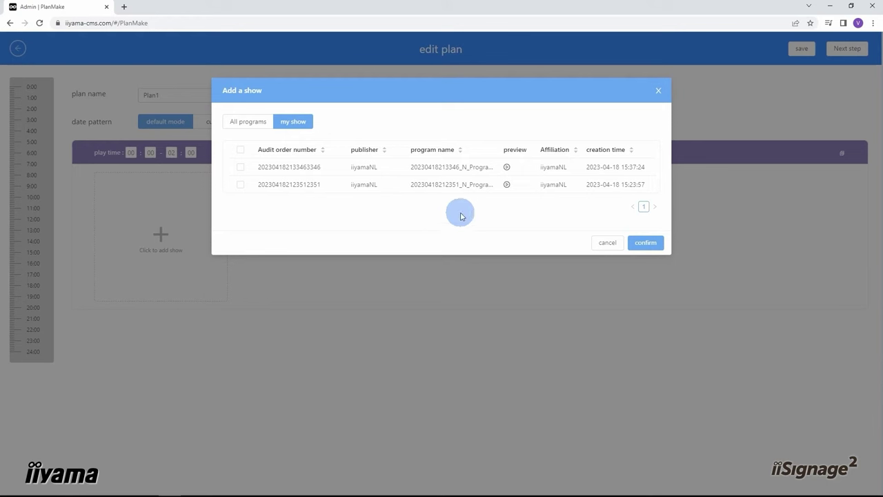
Preview the second program, then add the first Program123 entry to Plan1.
left_click(507, 187)
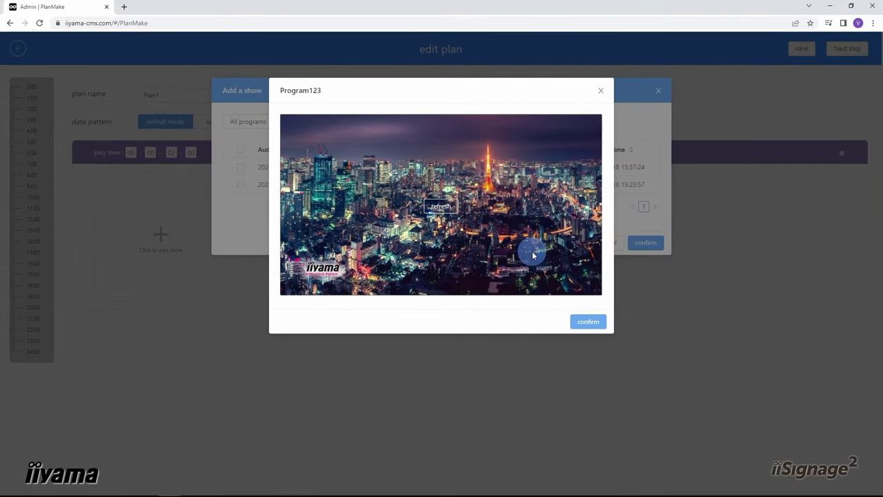
left_click(588, 321)
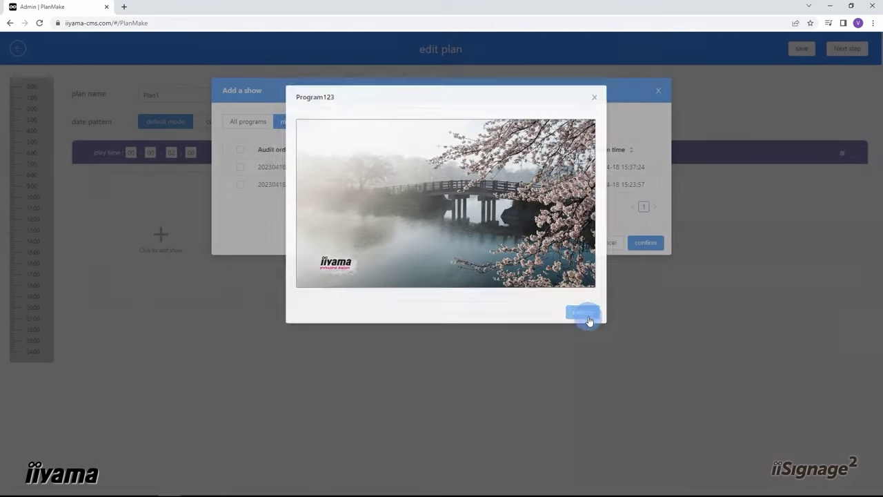
left_click(240, 167)
left_click(646, 243)
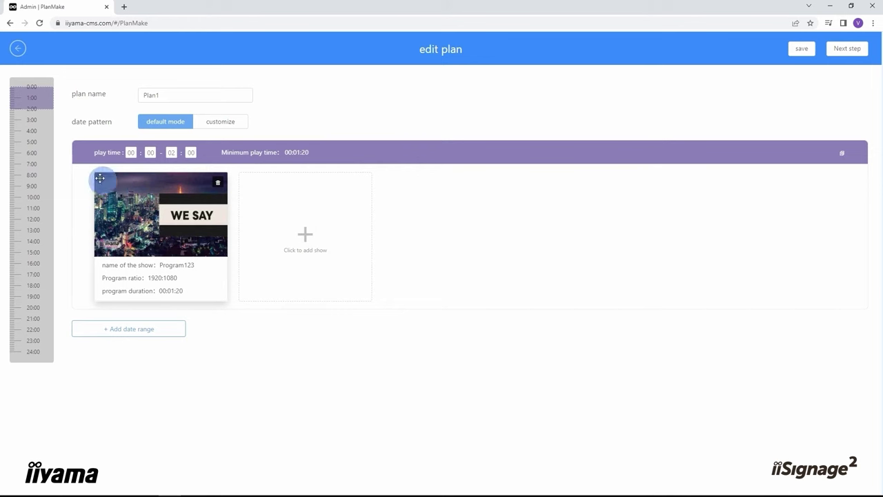
Set Program123's play time to 08:00–12:00 and add a second time range.
left_click_drag(28, 108, 32, 213)
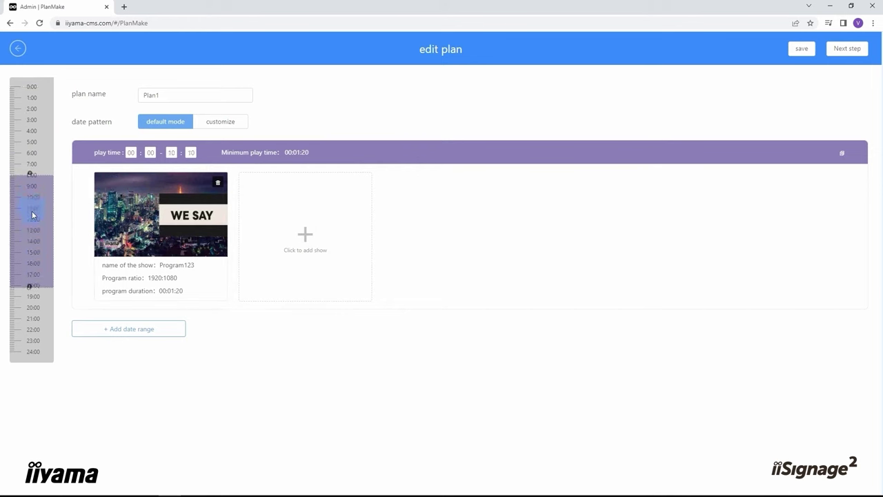
left_click_drag(29, 287, 31, 226)
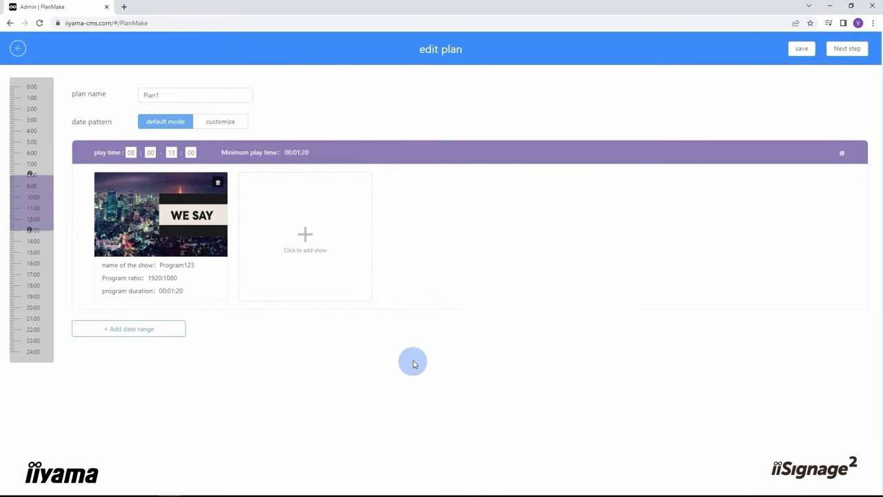
left_click(130, 151)
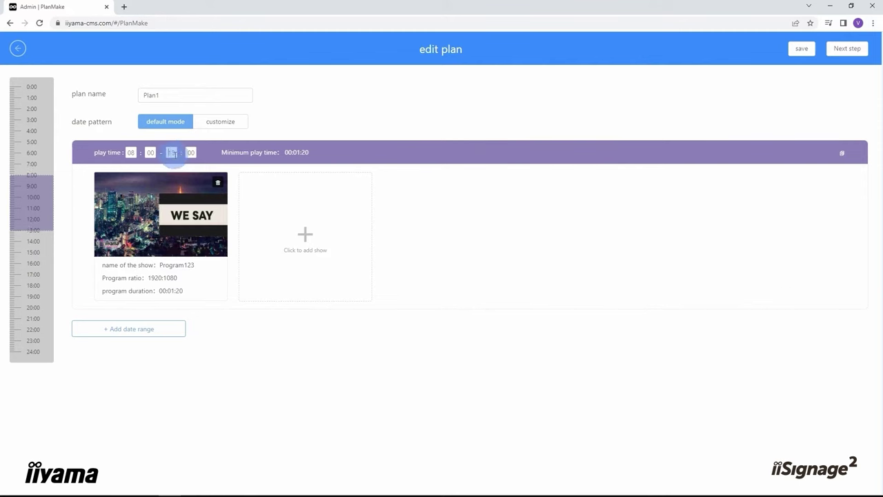
key("Delete")
type("2")
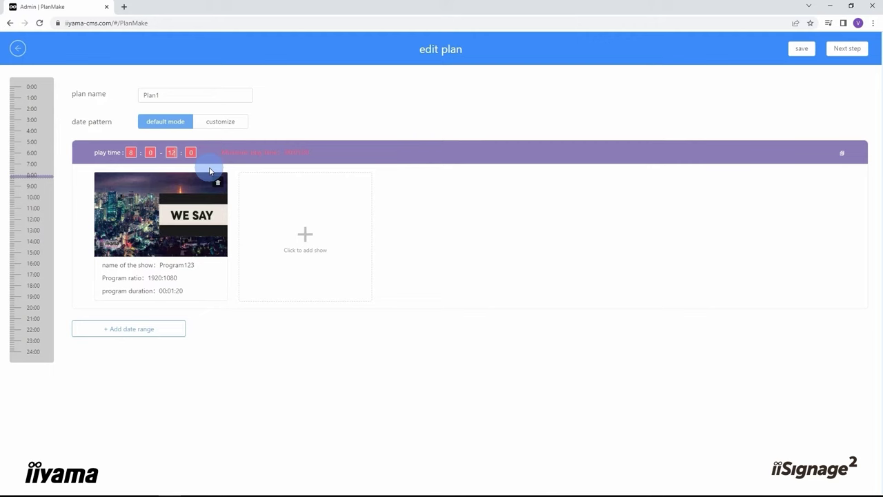
left_click(283, 354)
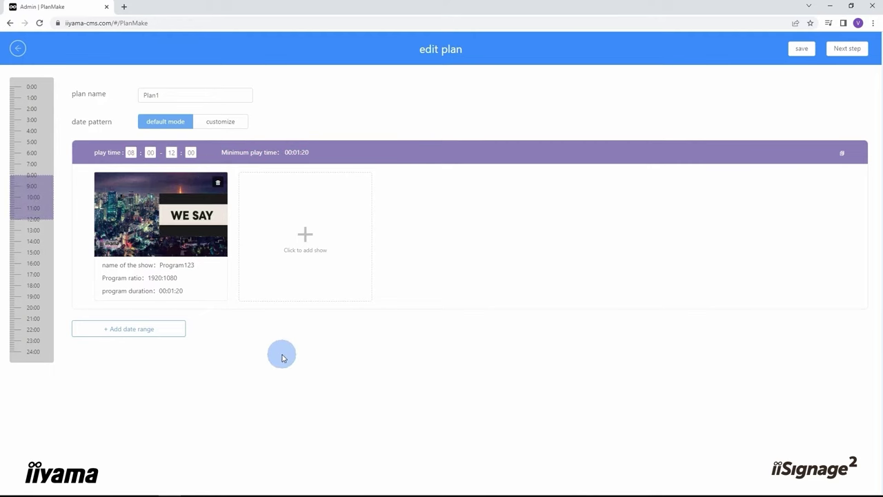
left_click(137, 336)
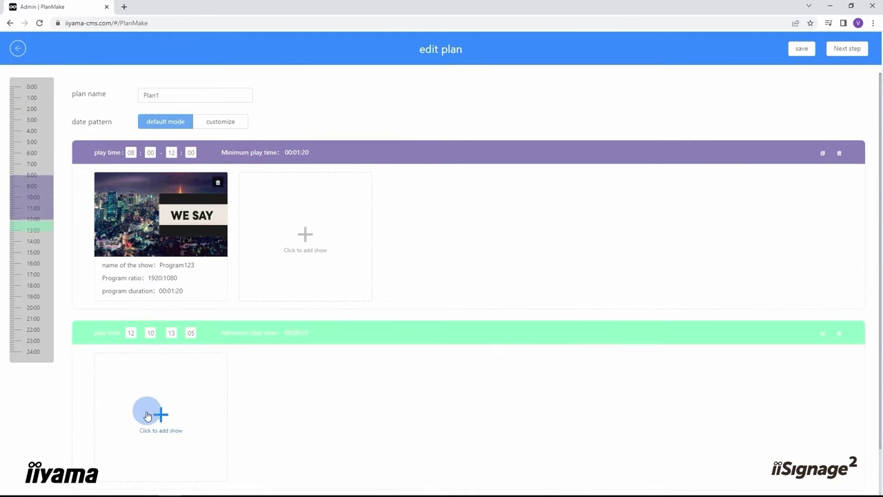
Fill the second range with the second Program123 version, playing 12:00–20:00.
left_click(159, 414)
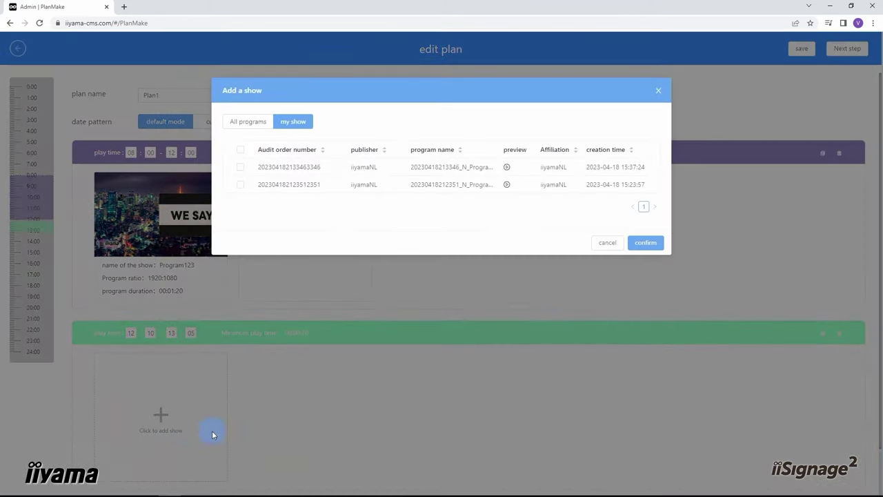
left_click(241, 185)
left_click(646, 243)
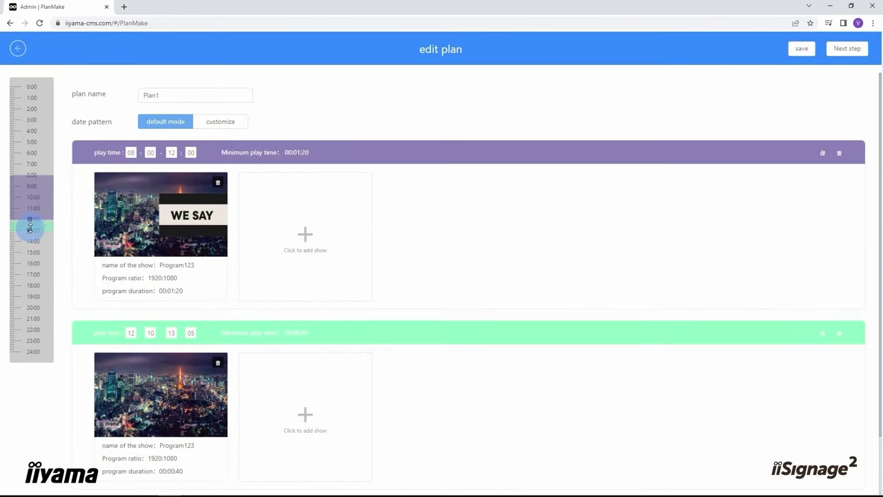
left_click_drag(30, 231, 48, 306)
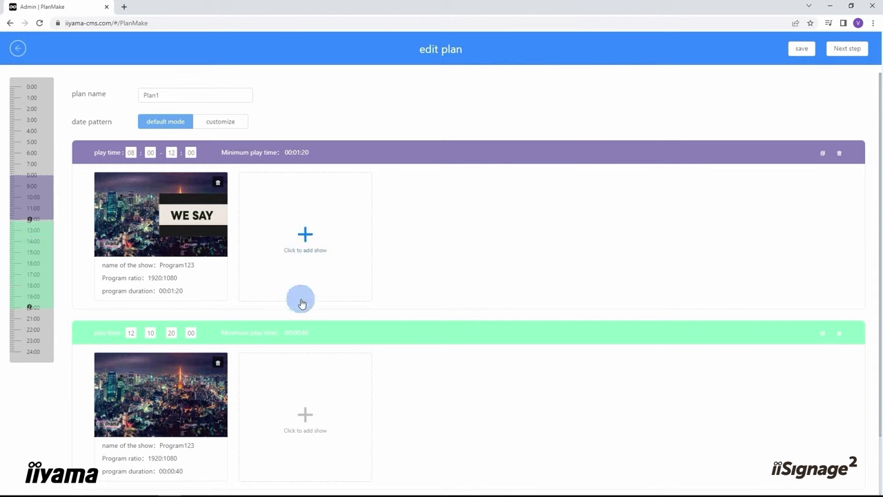
left_click(438, 292)
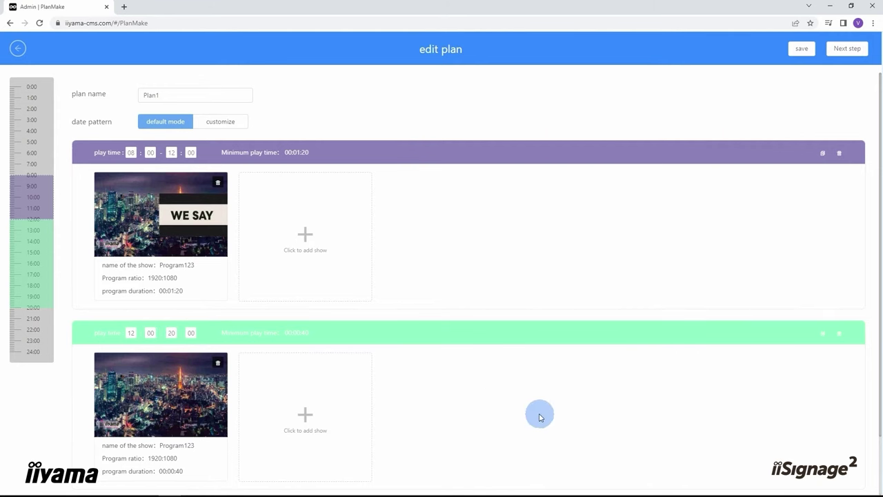
Switch Plan1's date pattern to customize.
scroll(530, 402, "down", 1)
scroll(530, 401, "up", 1)
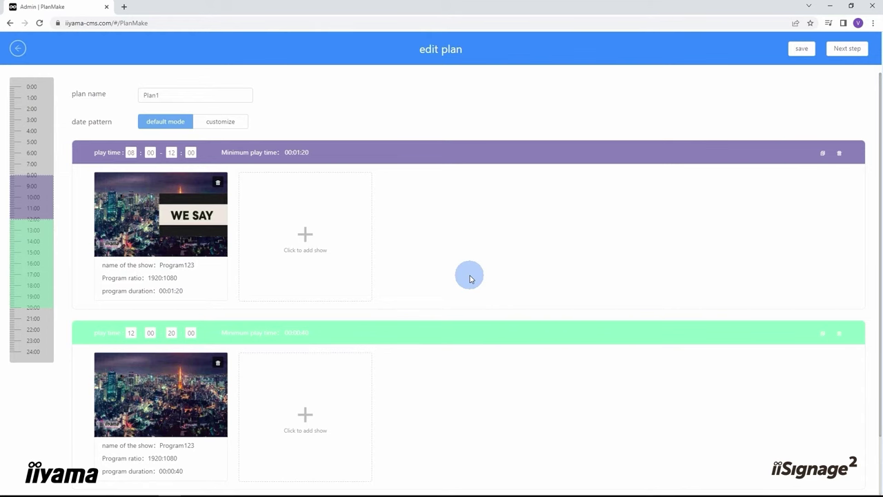
left_click(216, 122)
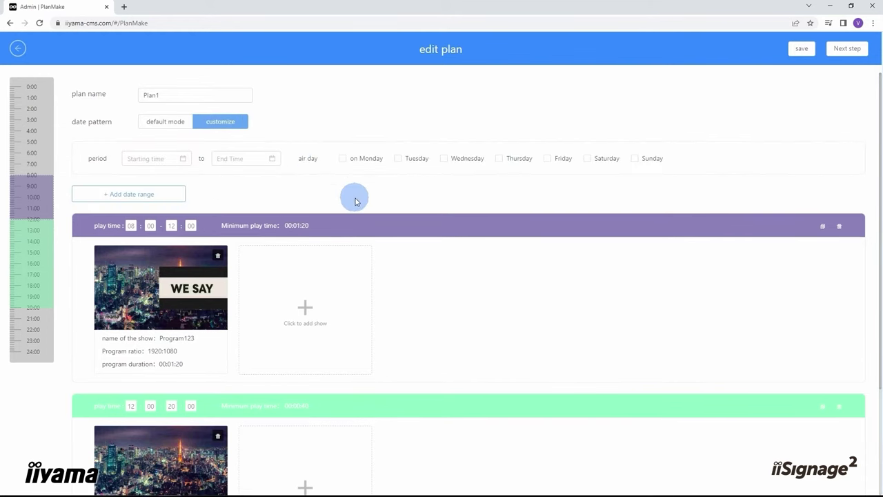
Set Plan1's period from 2023-04-19 to 2023-05-31.
left_click(165, 159)
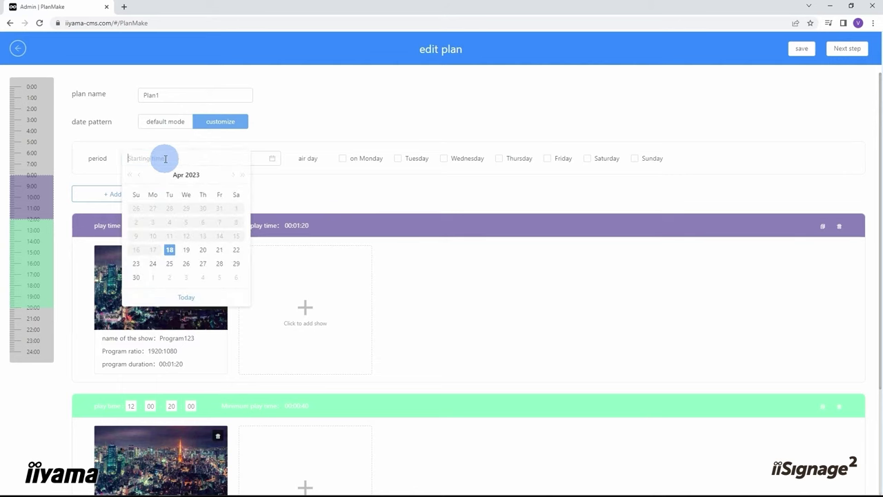
left_click(185, 249)
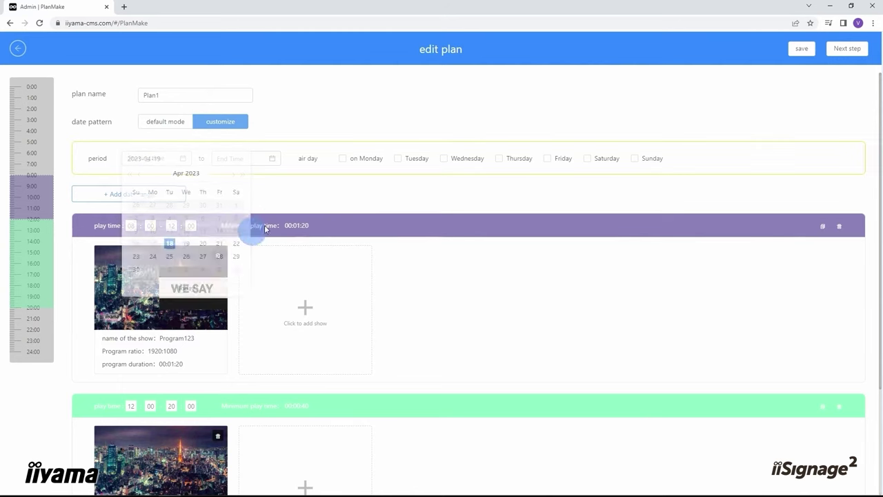
left_click(259, 159)
left_click(324, 180)
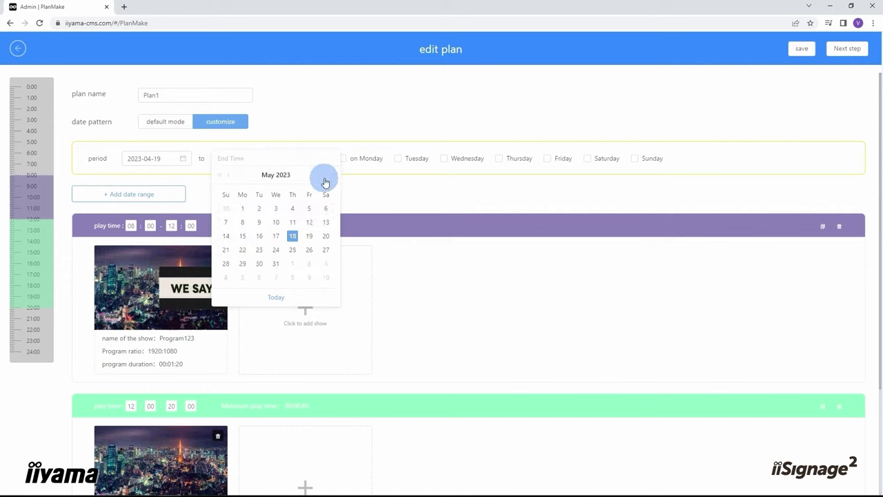
left_click(276, 264)
Make Monday through Friday the air days.
left_click(342, 158)
left_click(417, 163)
left_click(452, 160)
left_click(523, 161)
left_click(557, 161)
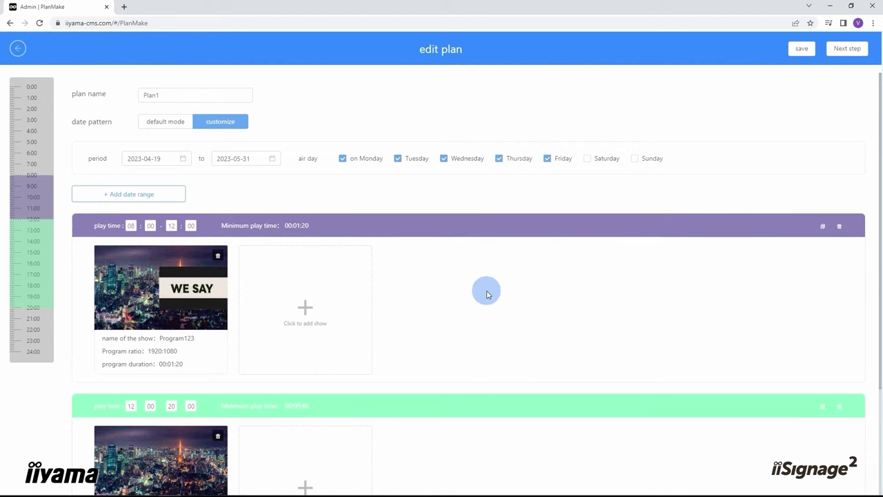
scroll(474, 298, "down", 2)
scroll(486, 295, "up", 1)
scroll(489, 295, "up", 1)
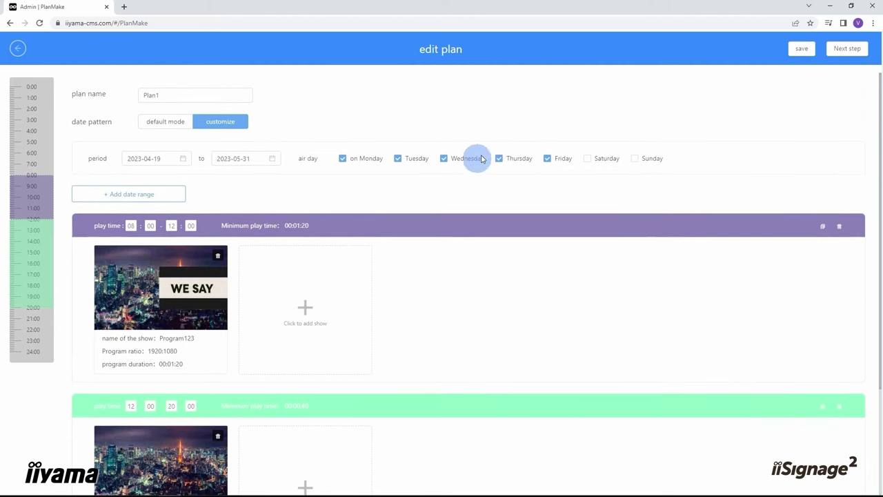
Assign Plan1 to the iiyamaNL terminal LH4354 and pass the play plan review.
left_click(848, 50)
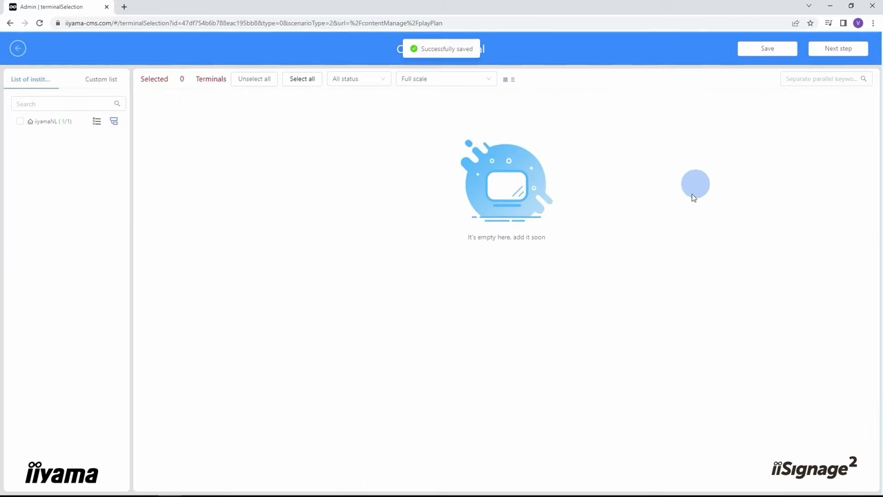
left_click(21, 123)
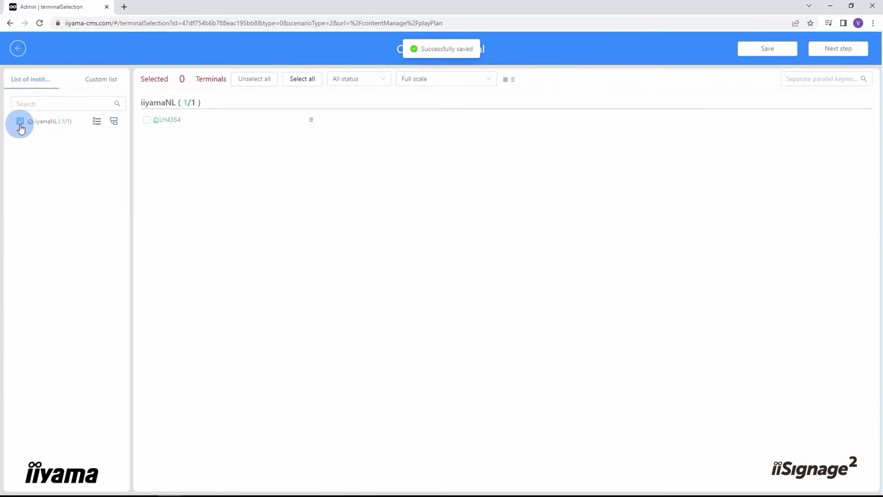
left_click(146, 120)
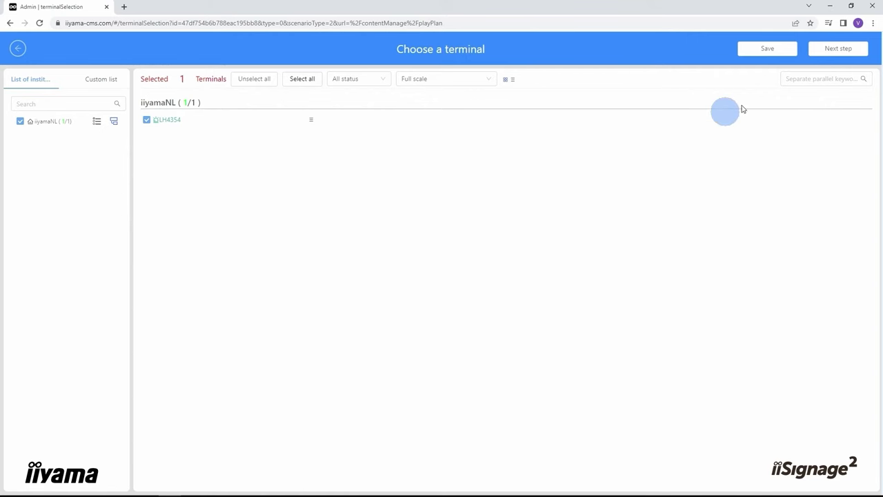
left_click(837, 52)
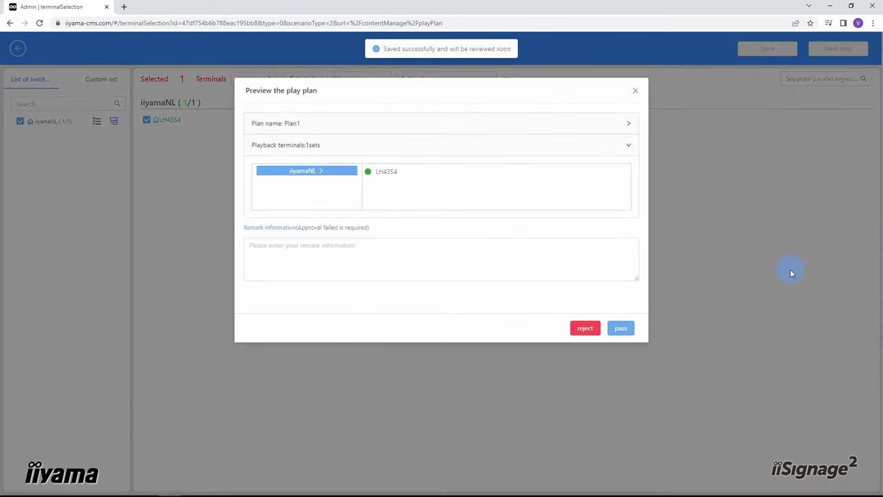
left_click(623, 329)
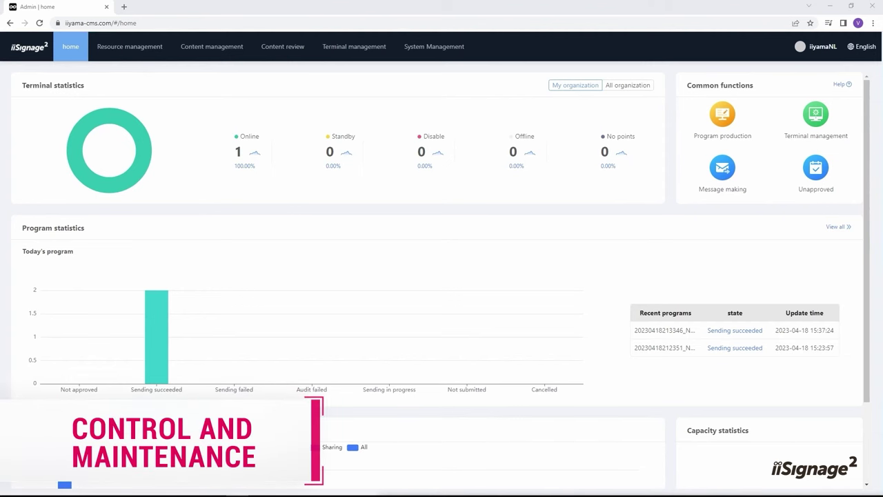
Go to Terminal management > Terminal settings to see LH4354 online.
mouse_move(359, 48)
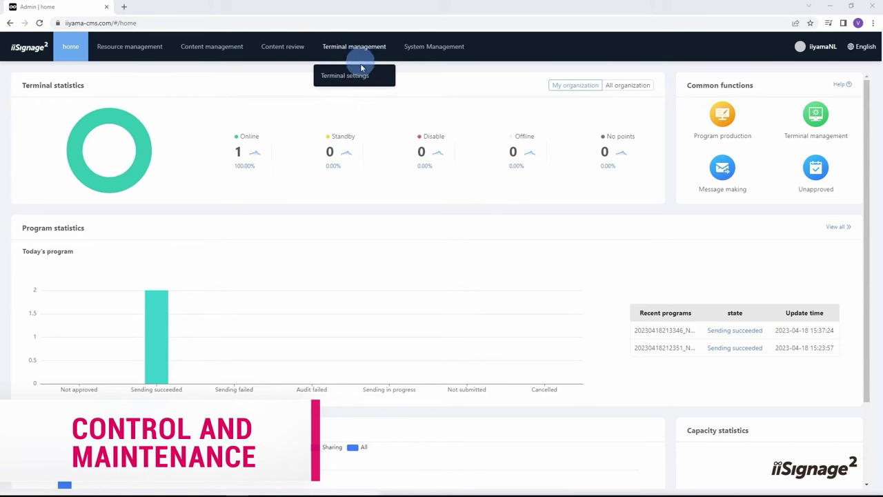
left_click(359, 76)
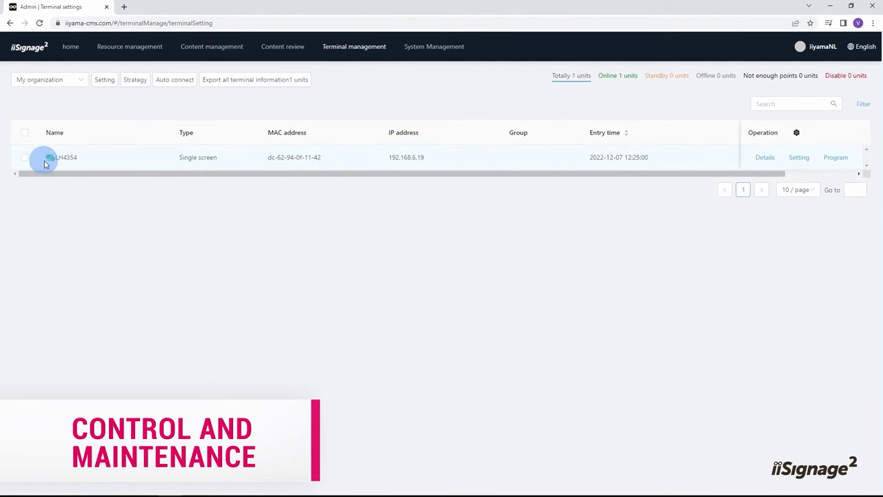
mouse_move(49, 161)
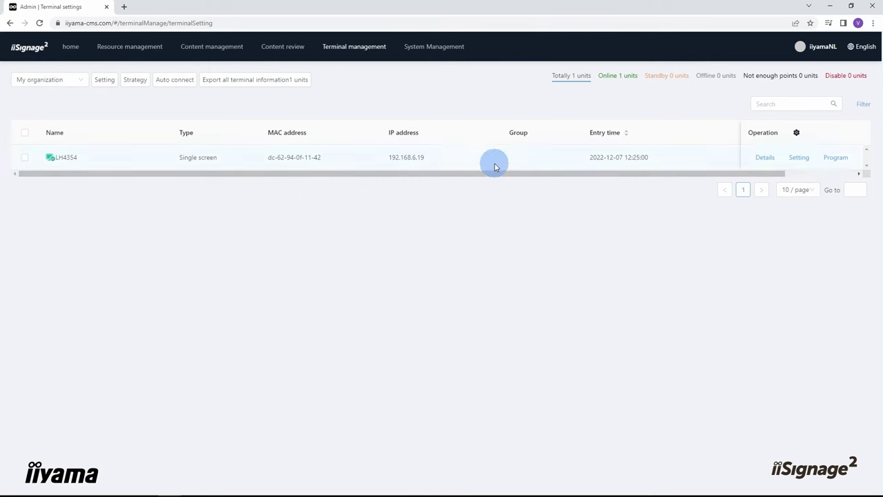
Export all terminal information, review the xlsx in Excel, then close it.
left_click(276, 84)
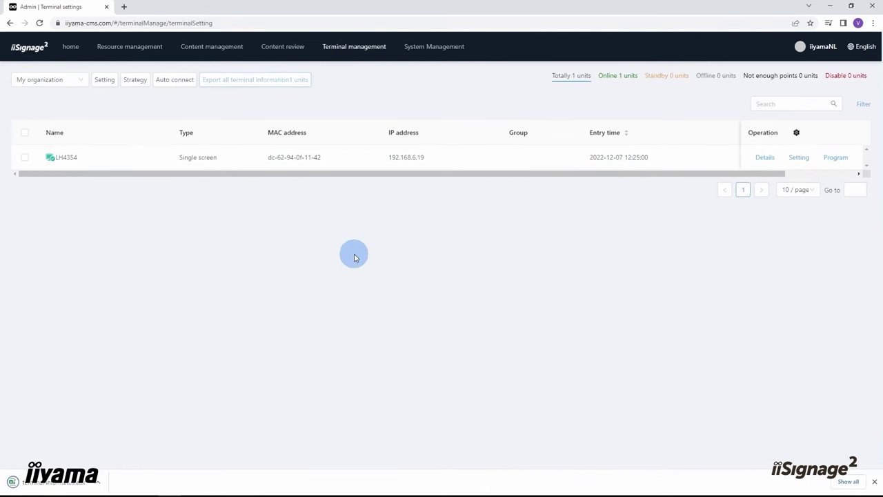
left_click(76, 476)
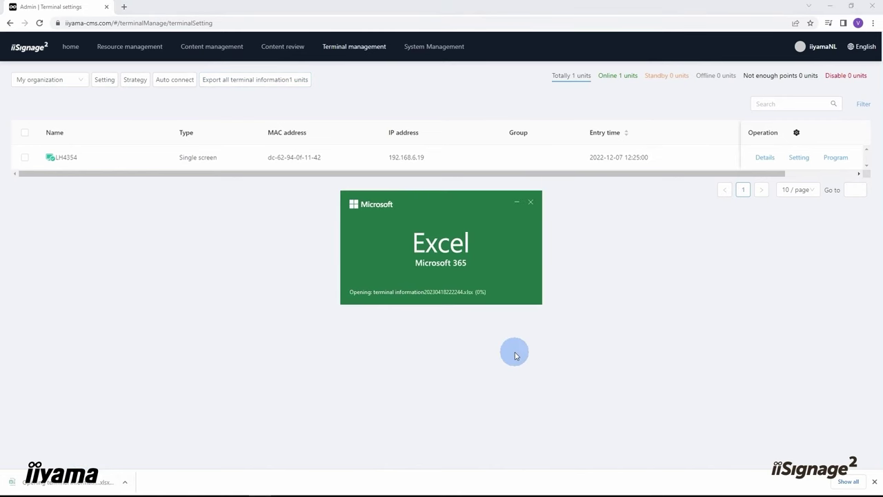
left_click_drag(573, 350, 661, 339)
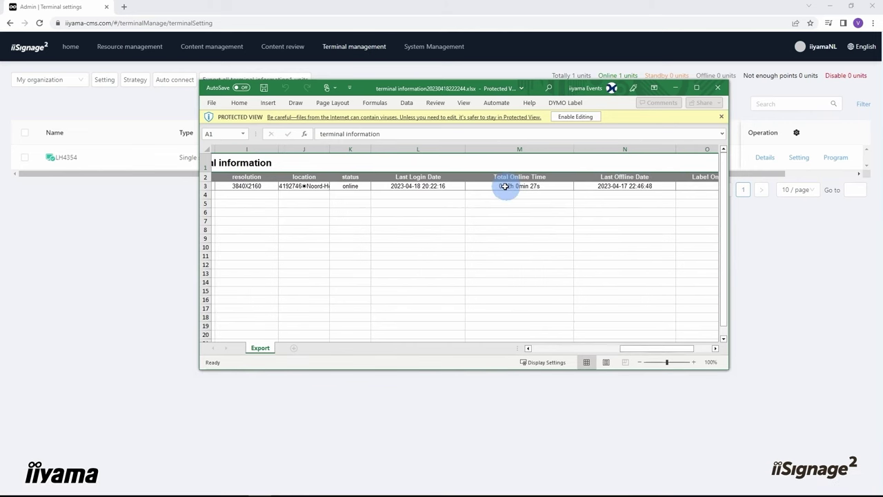
left_click(116, 294)
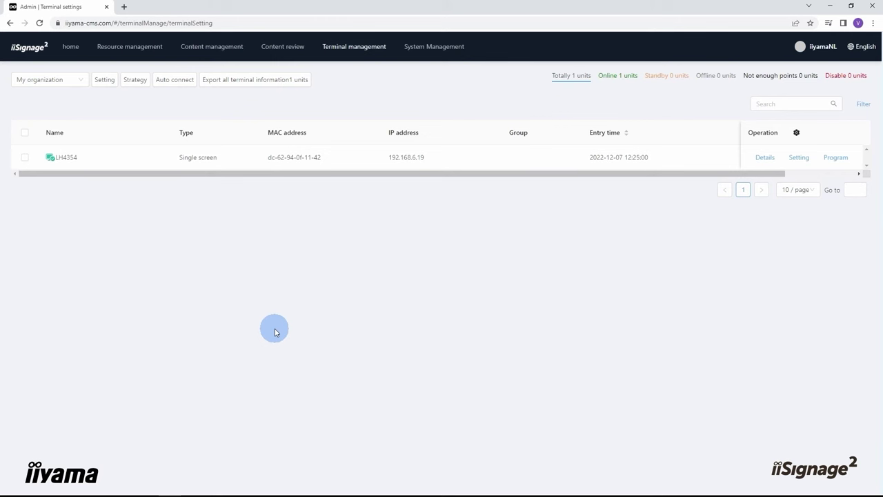
Switch to the My sub-group view and create a terminal group named Group123.
left_click(71, 81)
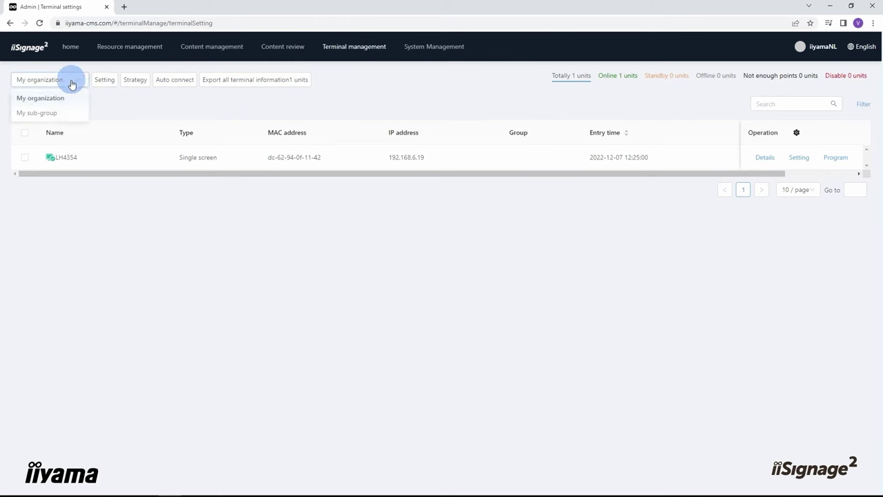
left_click(50, 112)
left_click(103, 129)
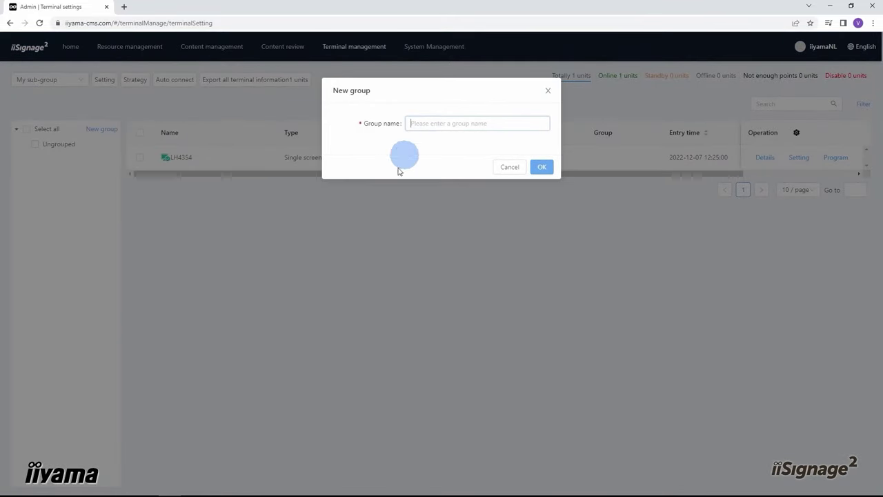
type("Group")
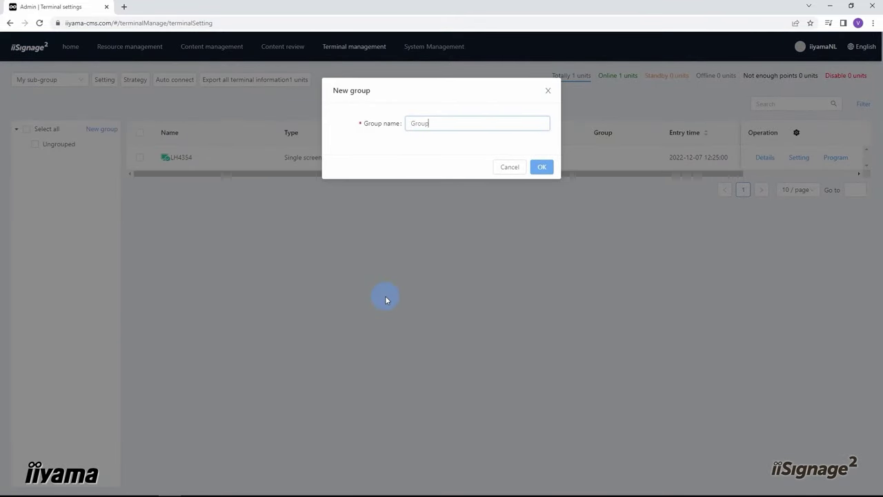
type("123")
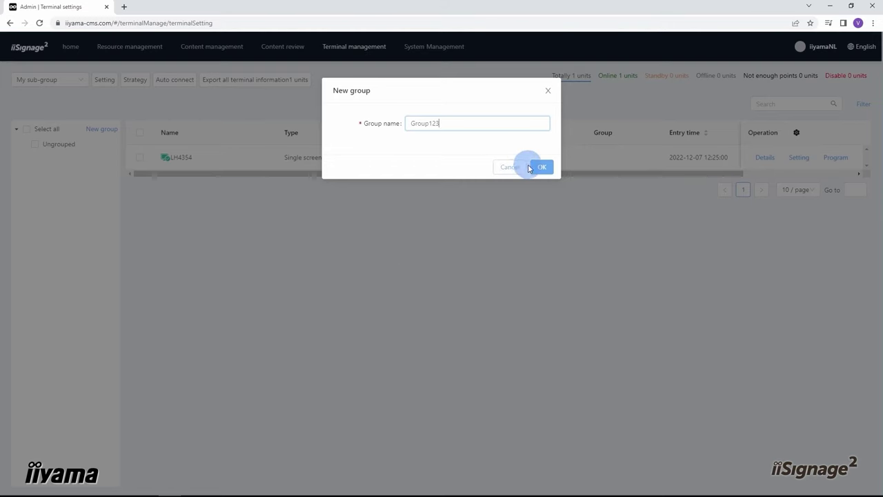
left_click(542, 167)
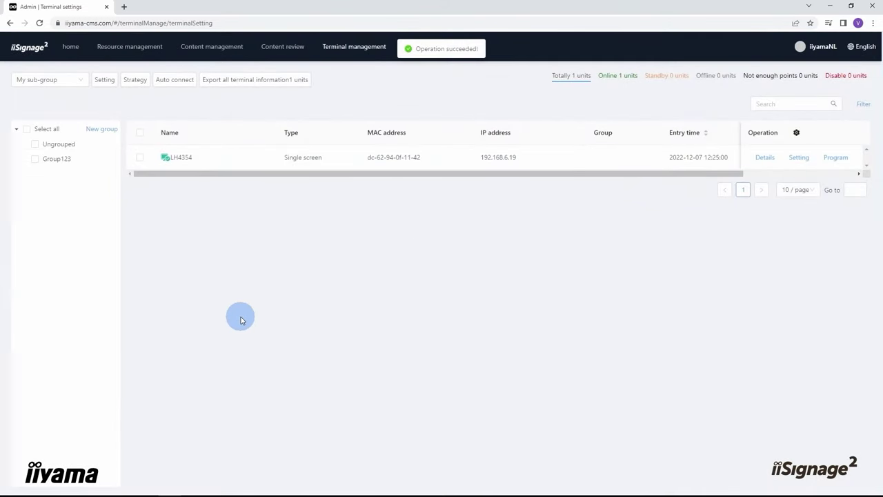